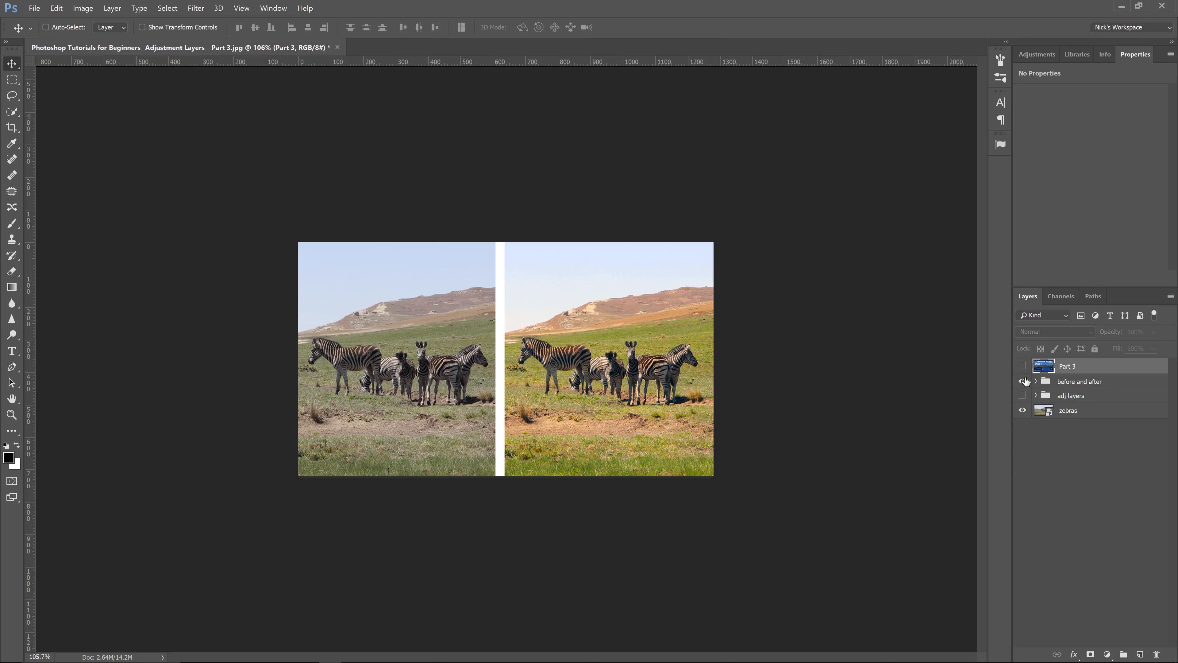
# Hide the before and after group so only the original zebras photo shows, leaving no layer selected
pyautogui.click(1024, 384)
pyautogui.click(1072, 411)
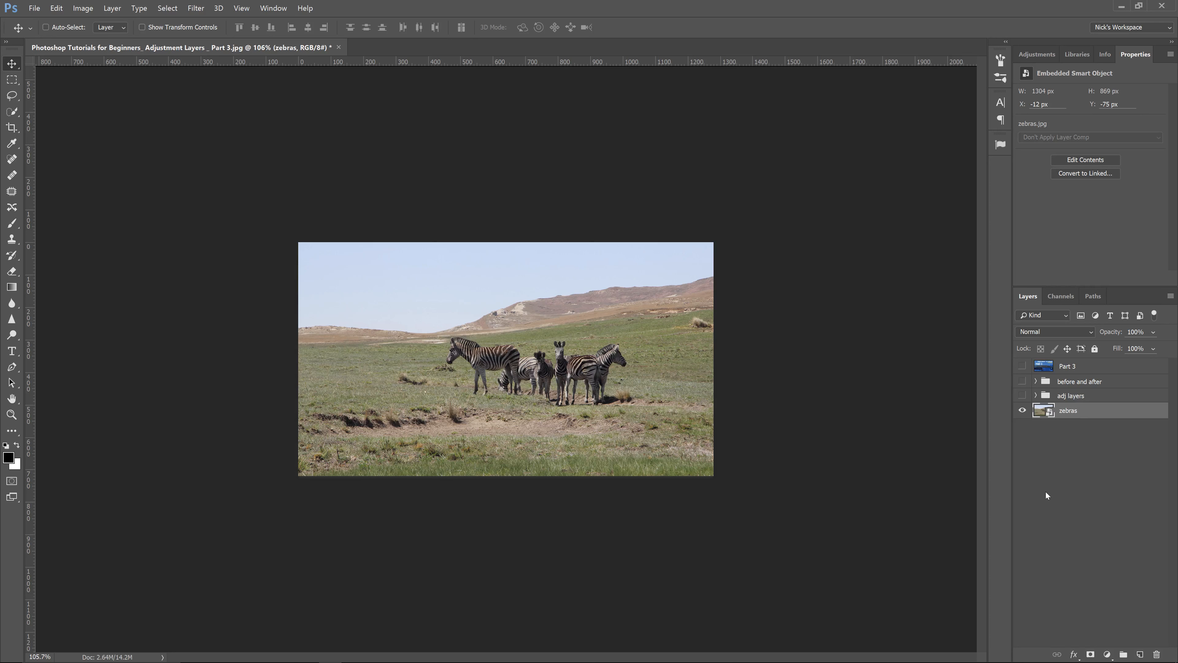
pyautogui.click(1069, 477)
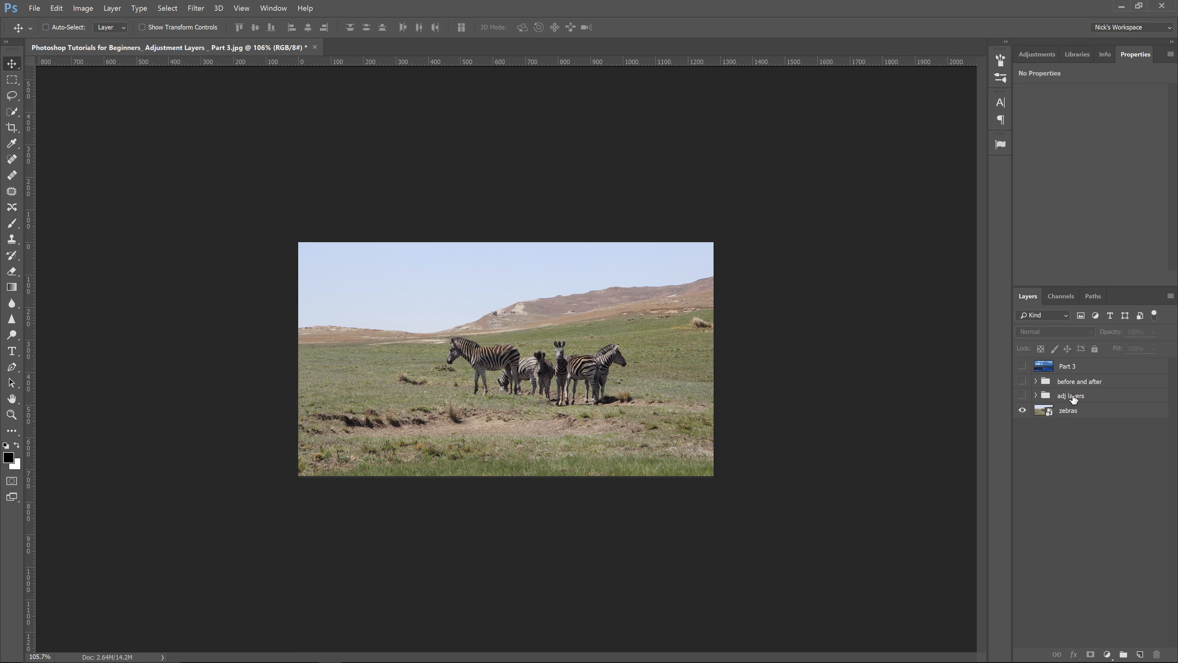
# Compare the photo with the adj layers group shown and hidden
pyautogui.click(1037, 396)
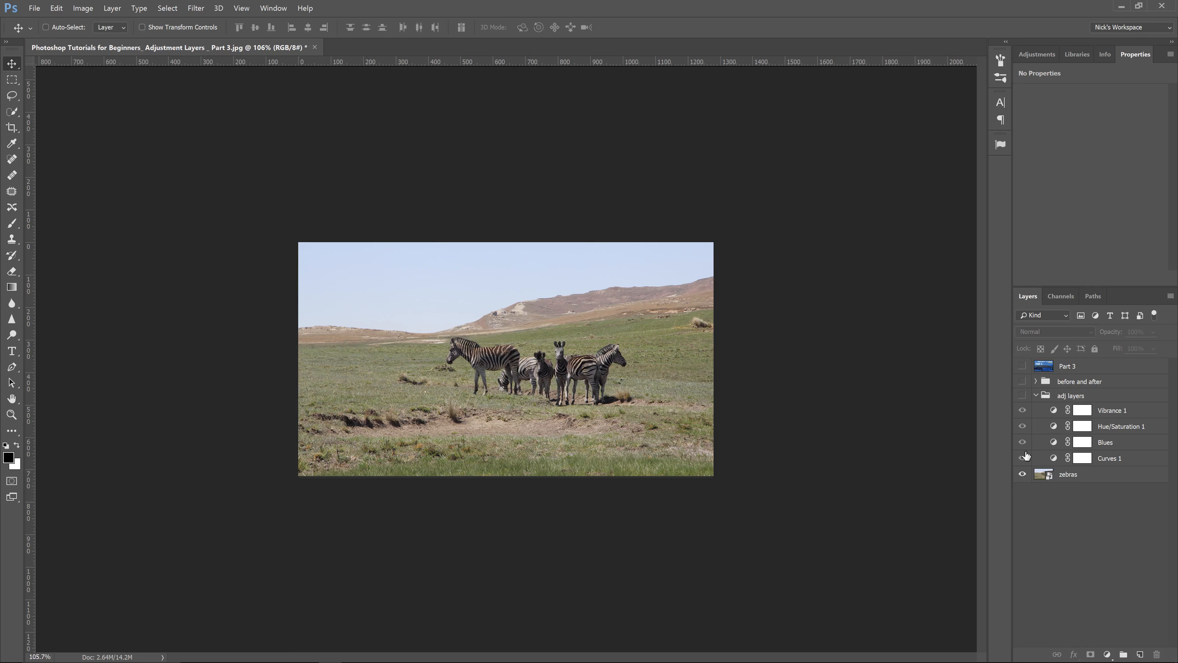
pyautogui.click(1035, 396)
pyautogui.click(1023, 395)
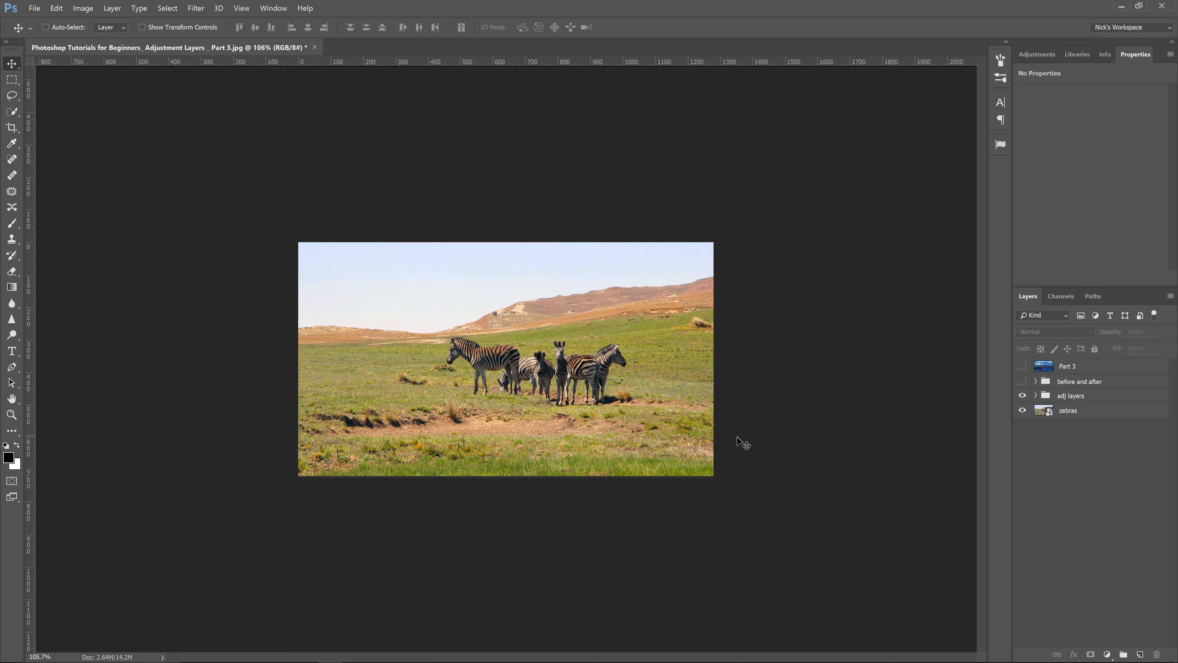
pyautogui.click(1023, 395)
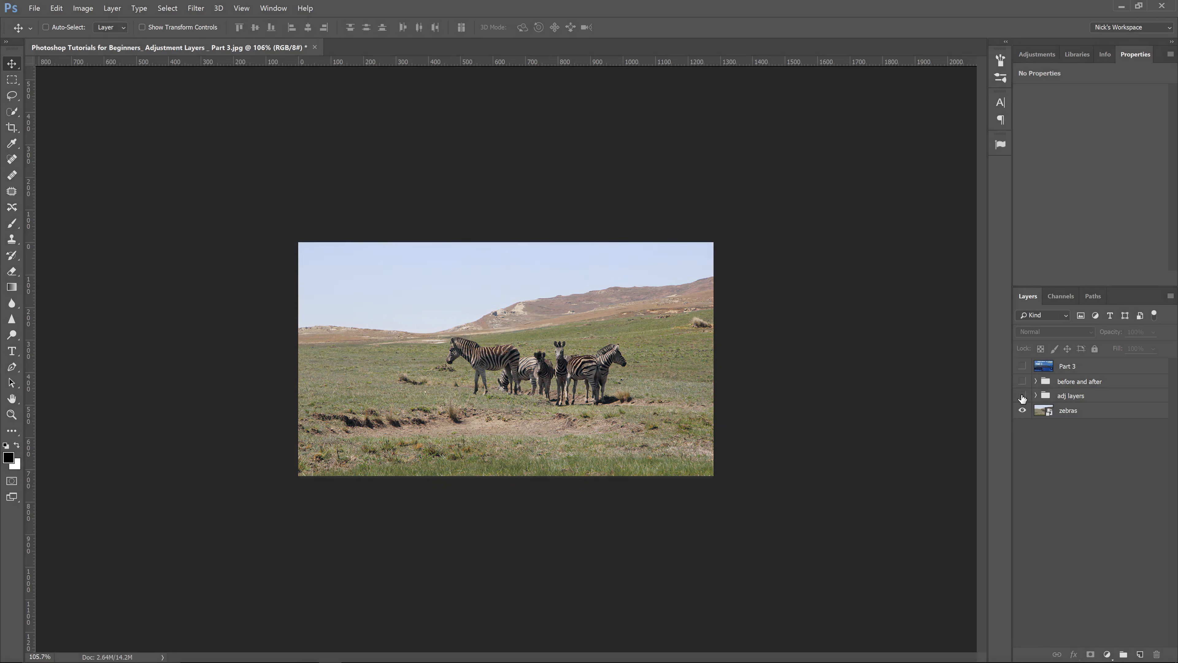
pyautogui.click(1023, 396)
pyautogui.click(1023, 396)
# Examine what the Vibrance 1 and Blues layers in the adj layers group contribute by toggling their visibility, leaving the group hidden
pyautogui.click(1035, 397)
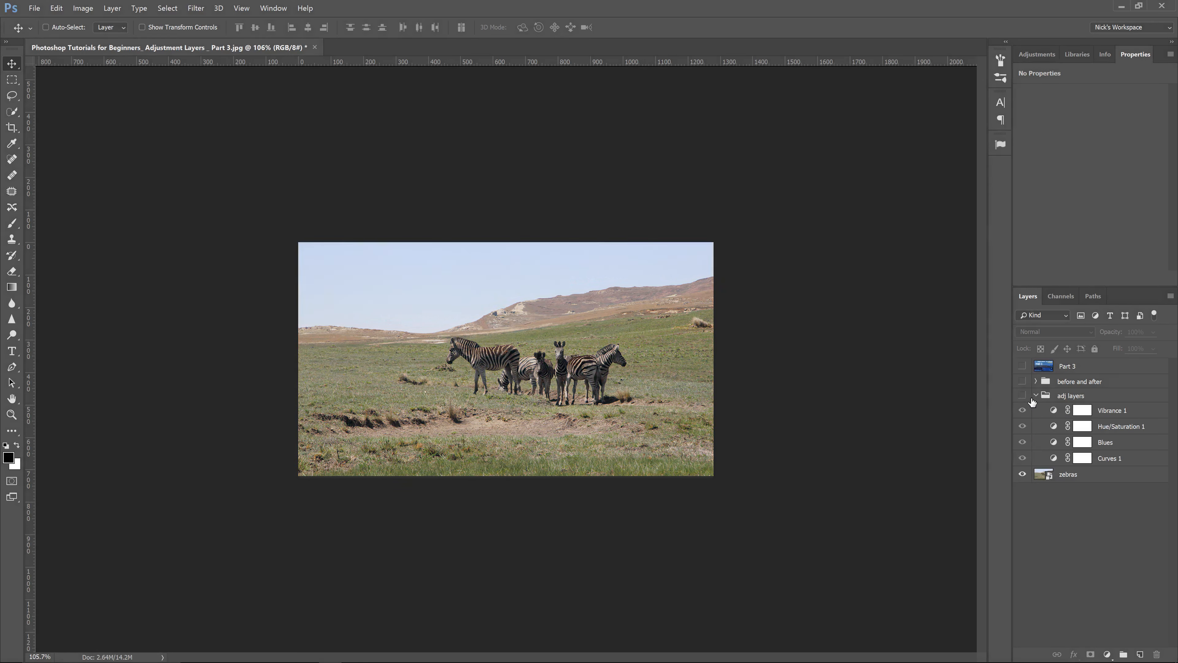
pyautogui.click(1023, 395)
pyautogui.click(1022, 410)
pyautogui.click(1022, 441)
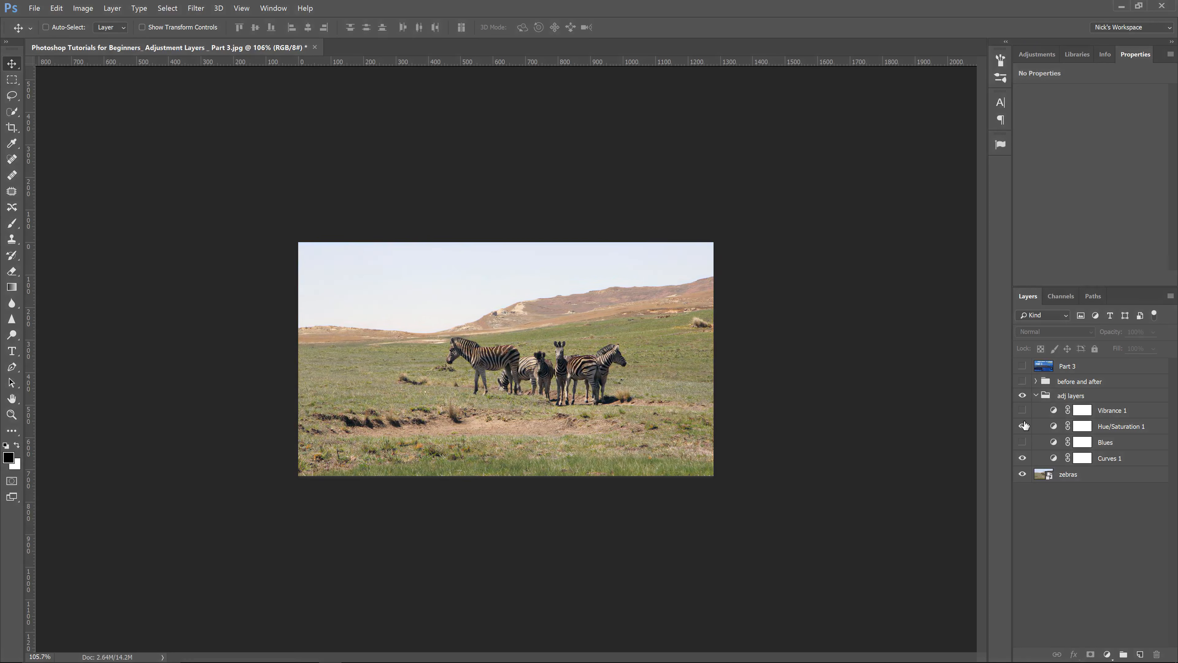
pyautogui.click(1022, 409)
pyautogui.click(1022, 442)
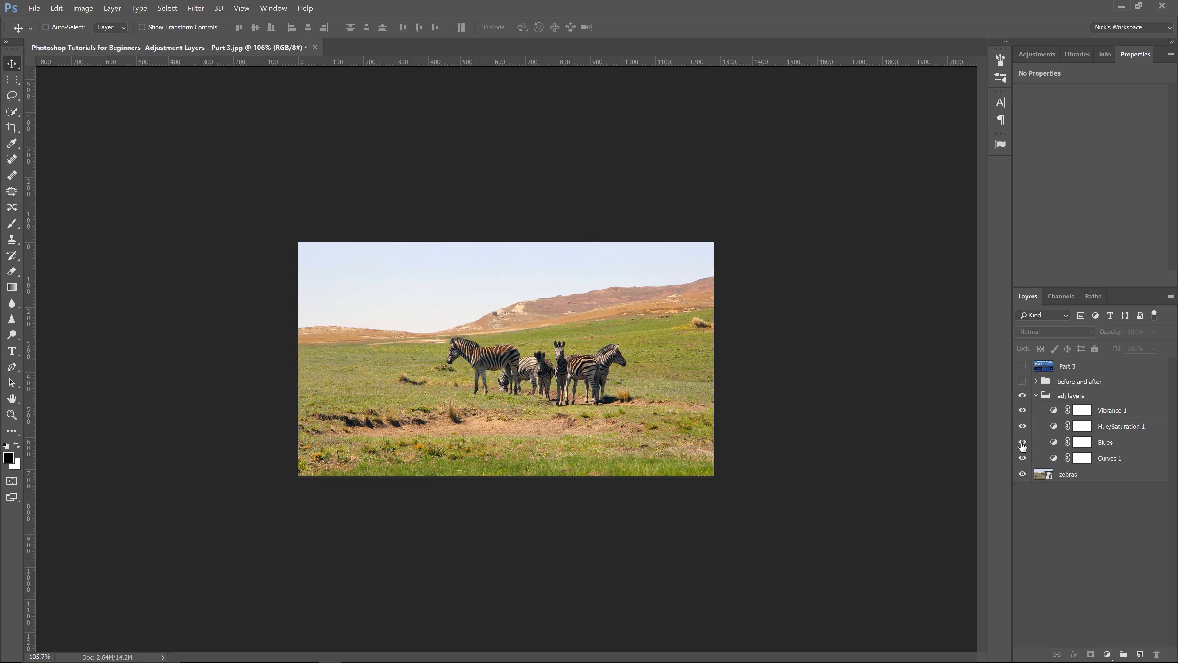
pyautogui.click(1047, 395)
pyautogui.click(1022, 396)
pyautogui.click(1035, 395)
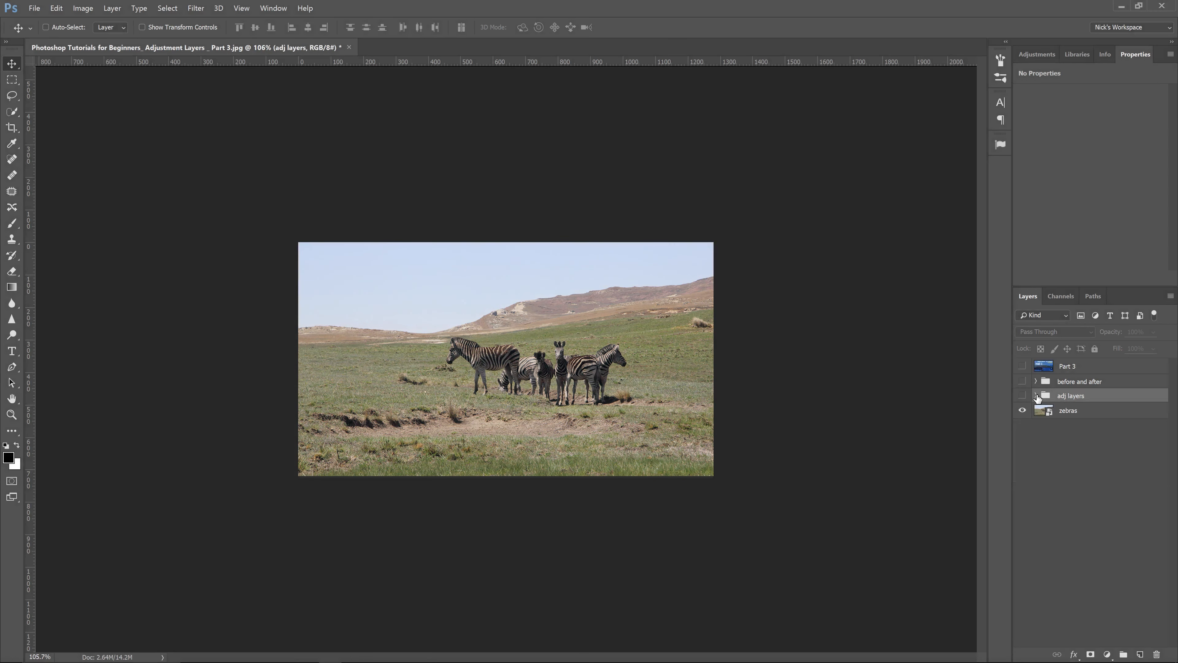
# Add a Curves adjustment layer above the zebras layer and clip it to that layer
pyautogui.click(1070, 417)
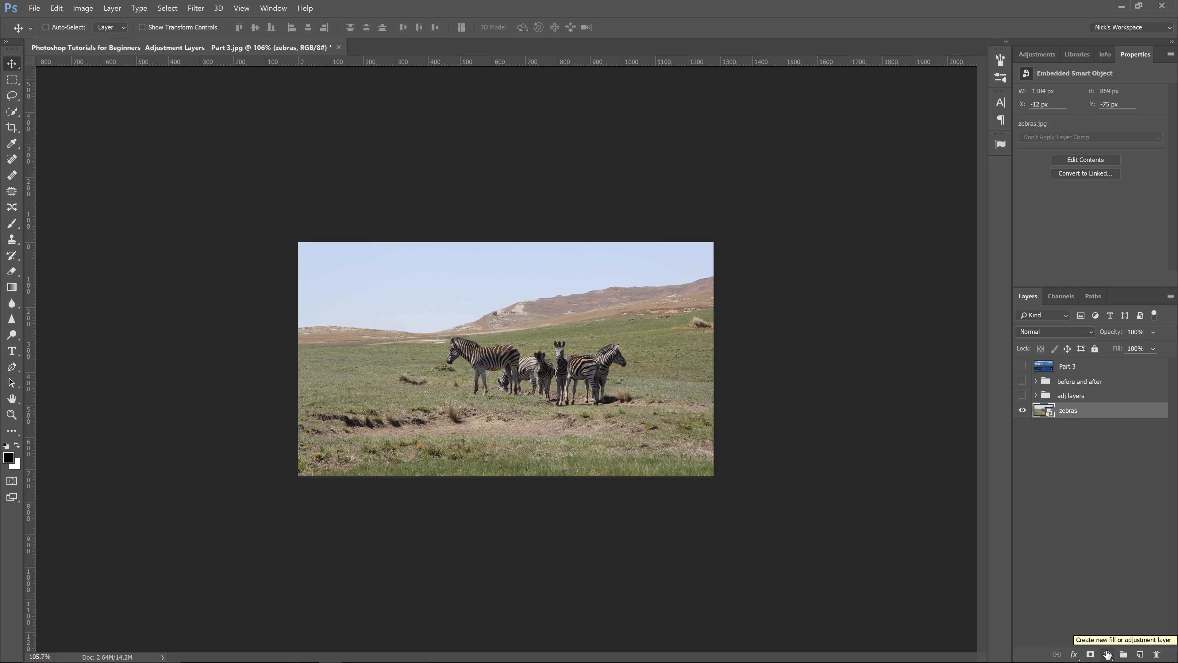
pyautogui.click(1035, 54)
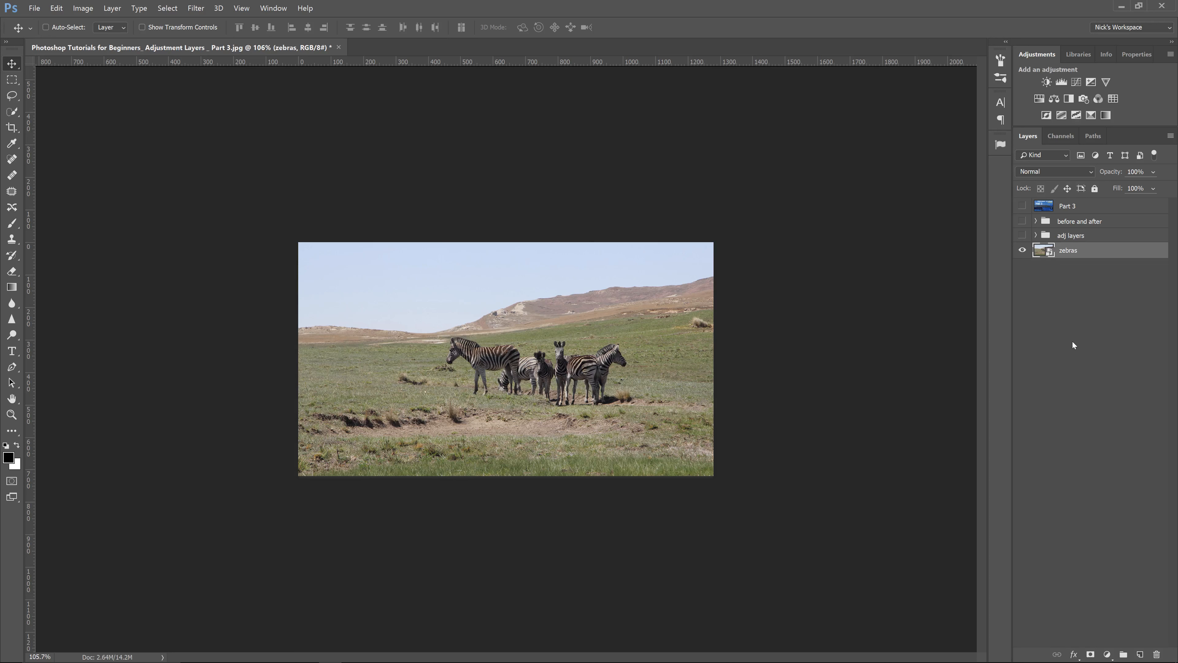
pyautogui.click(1035, 236)
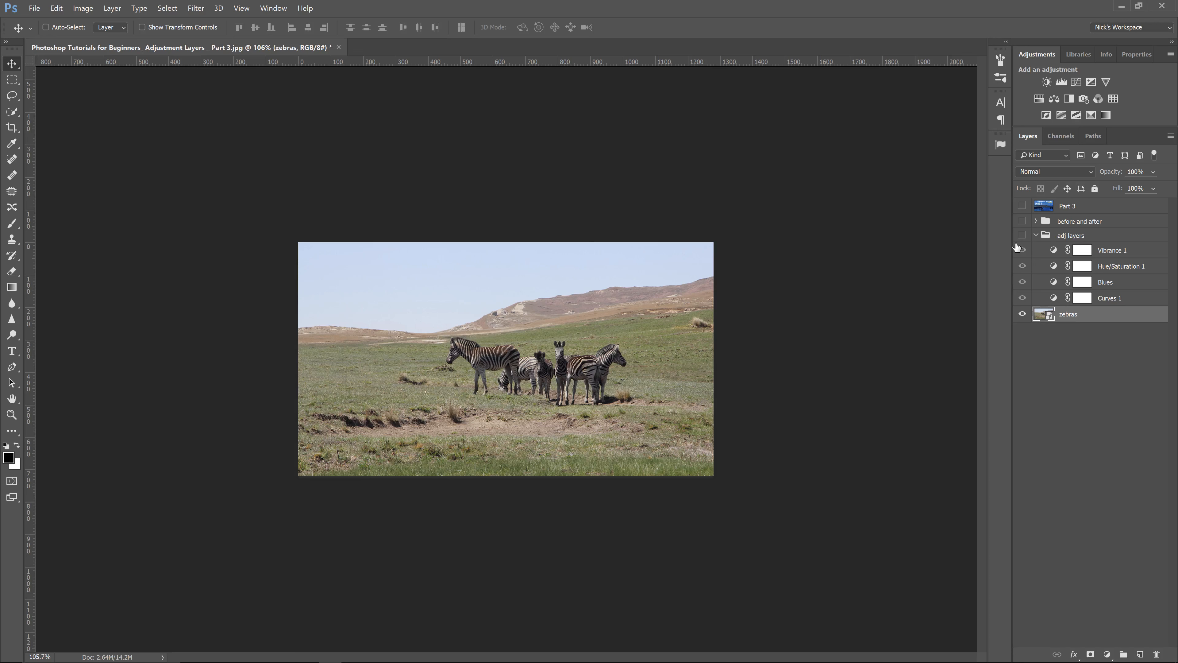
pyautogui.click(1035, 235)
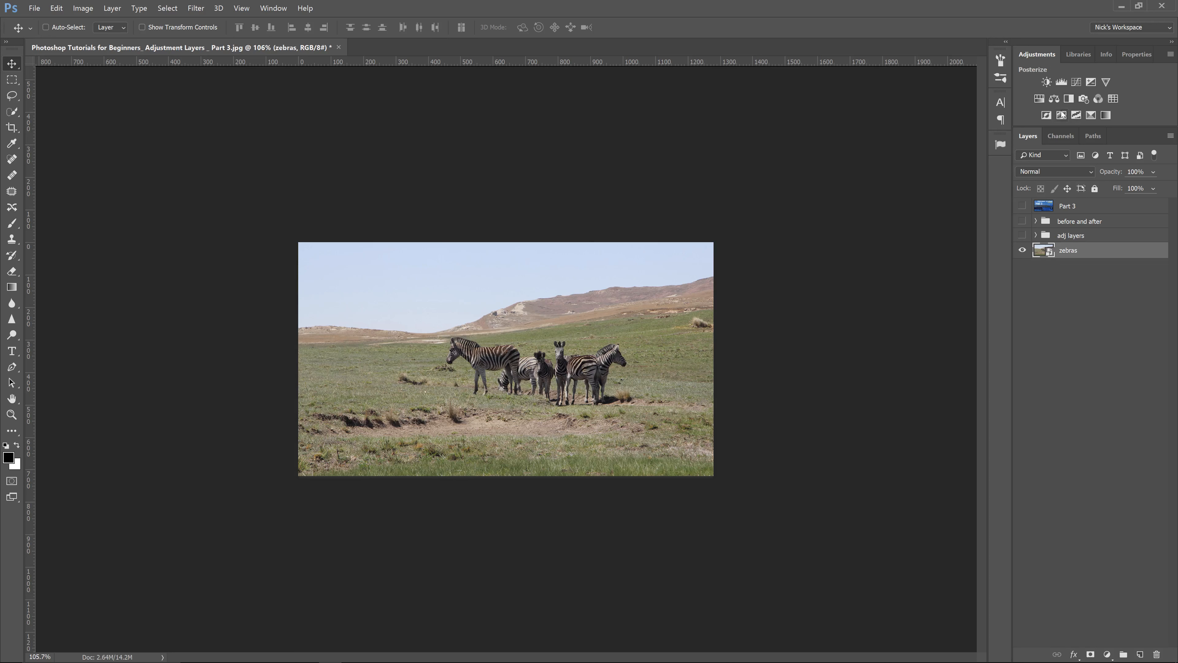
pyautogui.click(1076, 85)
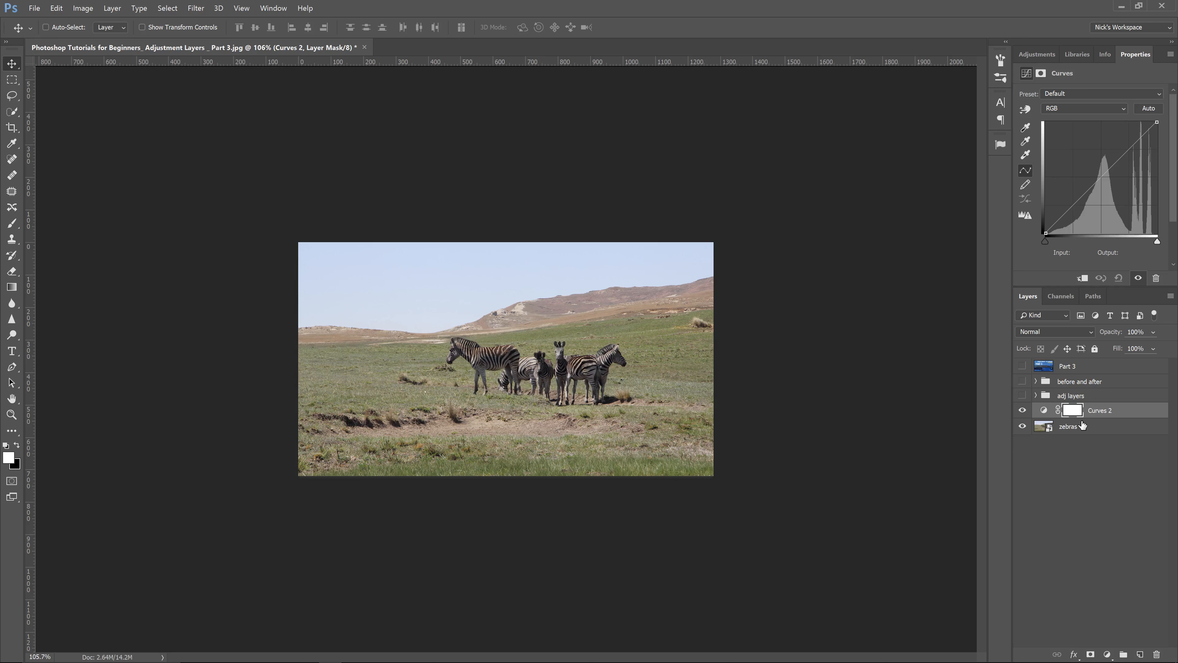
pyautogui.keyDown('alt'); pyautogui.click(1046, 414); pyautogui.keyUp('alt')
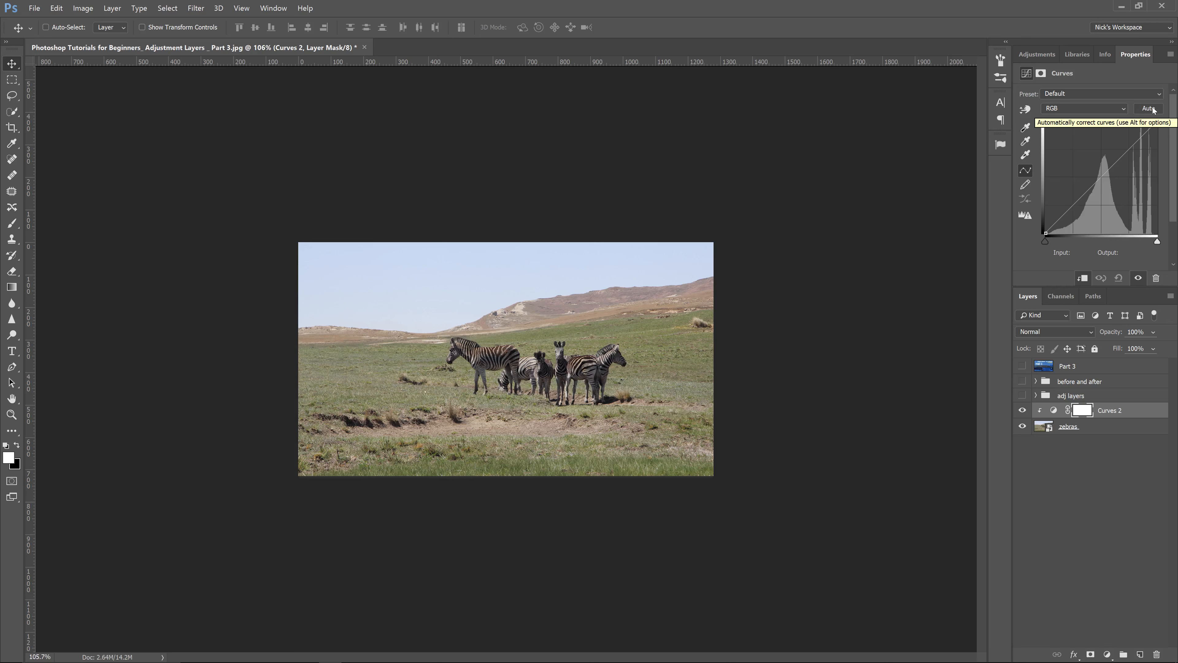
# Apply auto color correction to the clipped Curves layer using the Find Dark & Light Colors algorithm
pyautogui.press('alt')
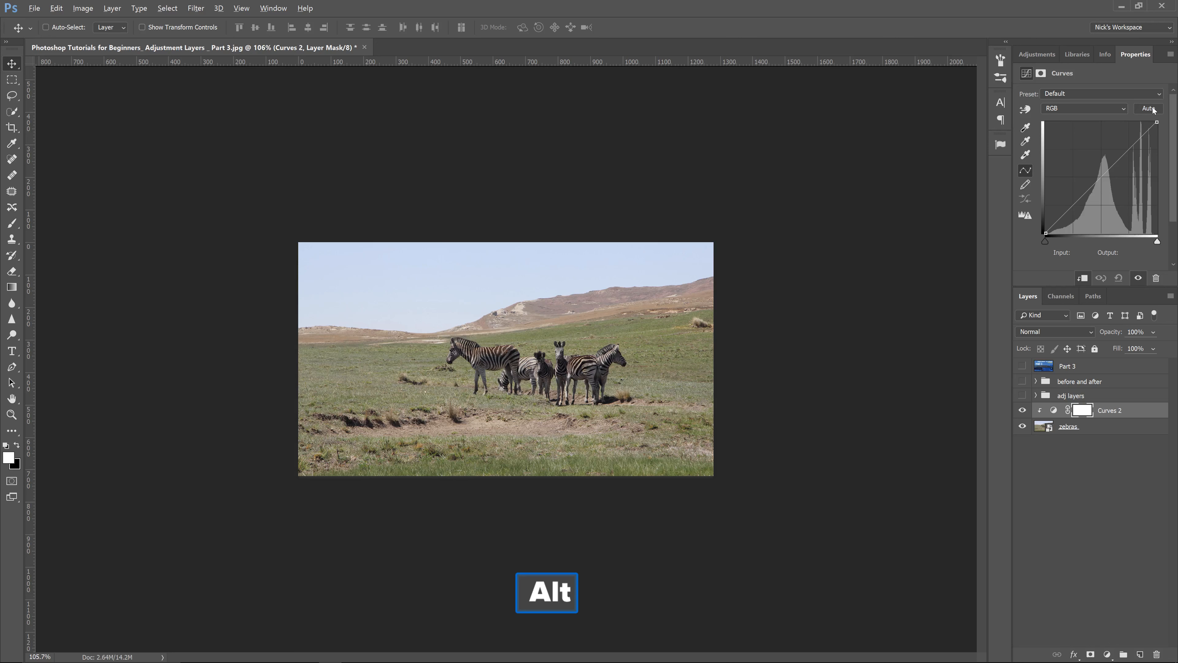
pyautogui.keyDown('alt'); pyautogui.click(1154, 109); pyautogui.keyUp('alt')
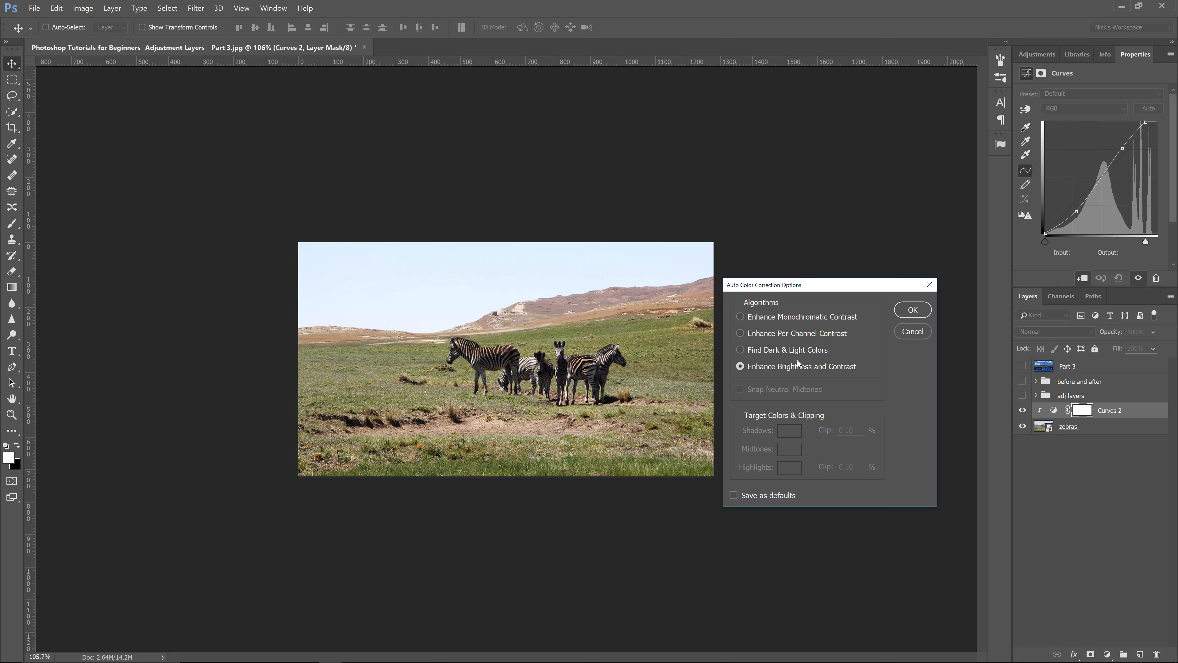
pyautogui.click(740, 350)
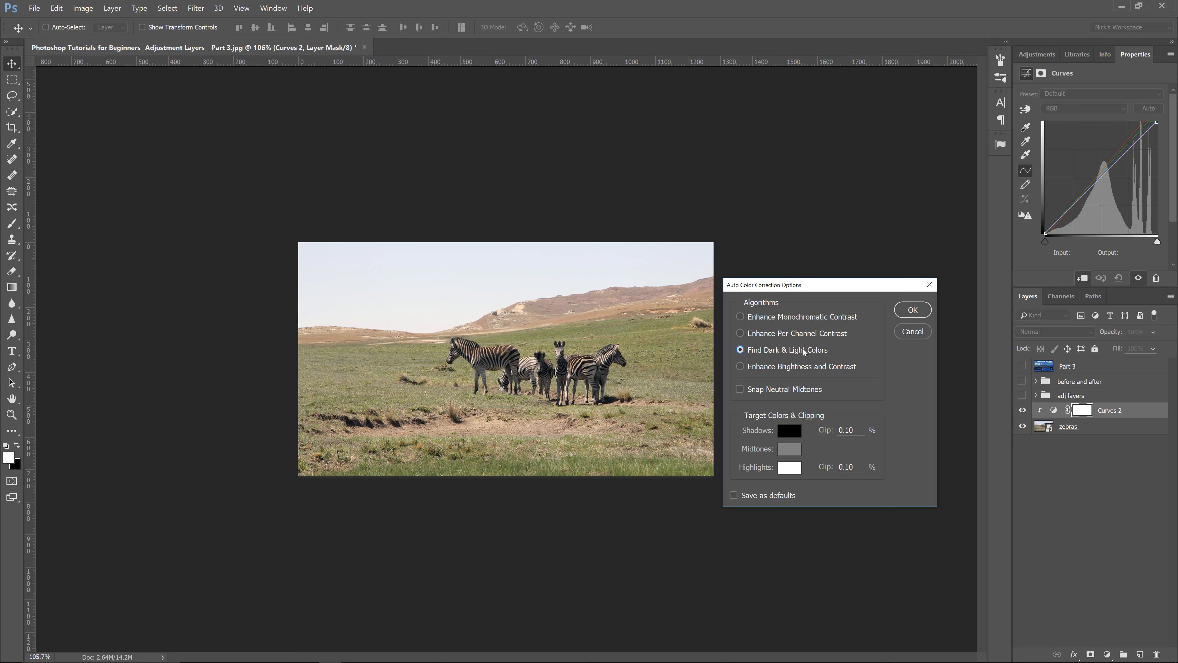
pyautogui.click(909, 312)
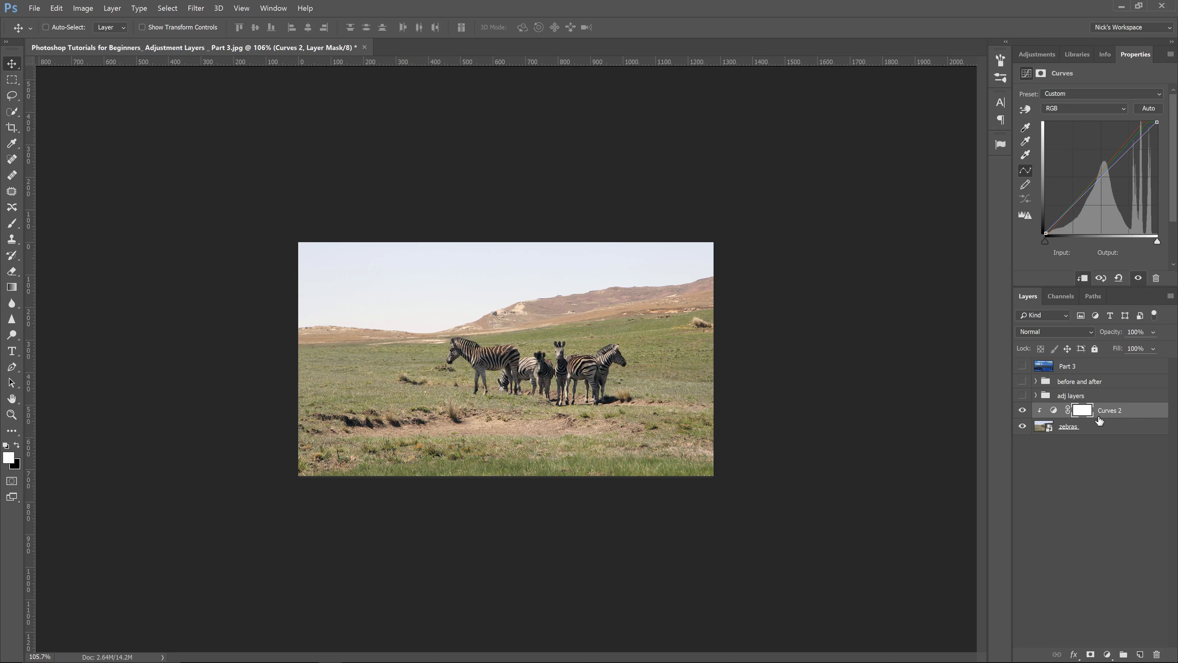
# Compare the photo with and without the Curves color correction, examining the sky and zebras up close
pyautogui.click(1024, 411)
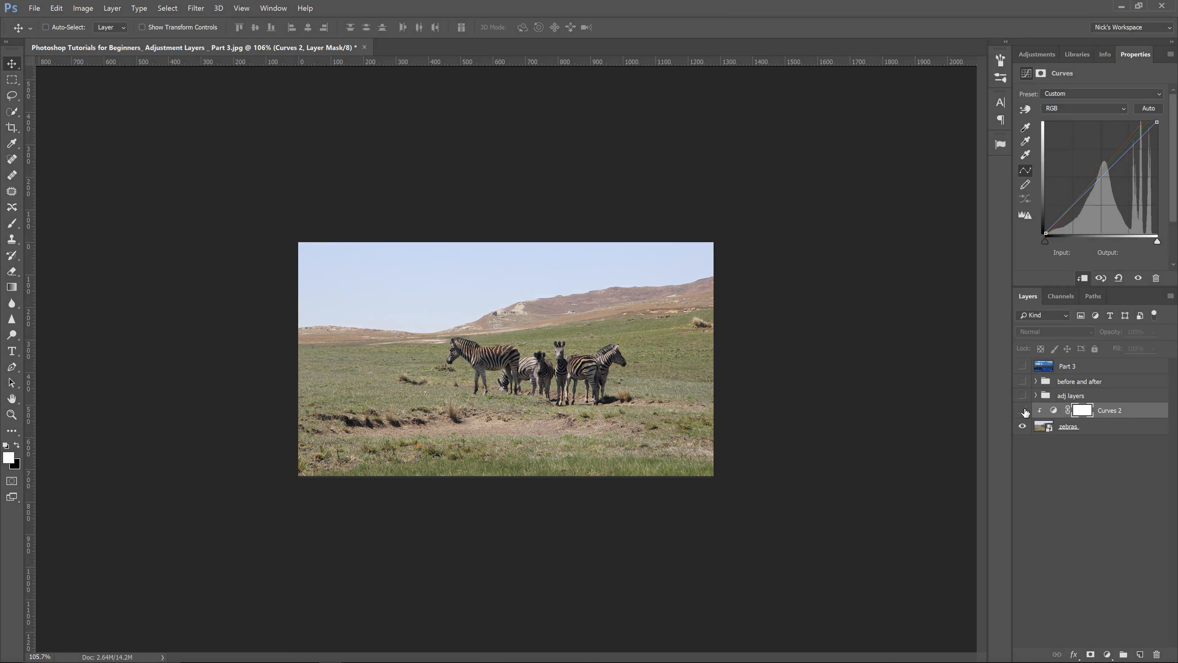
pyautogui.click(1024, 411)
pyautogui.press('z')
pyautogui.moveTo(575, 416); pyautogui.dragTo(611, 413)
pyautogui.press('v')
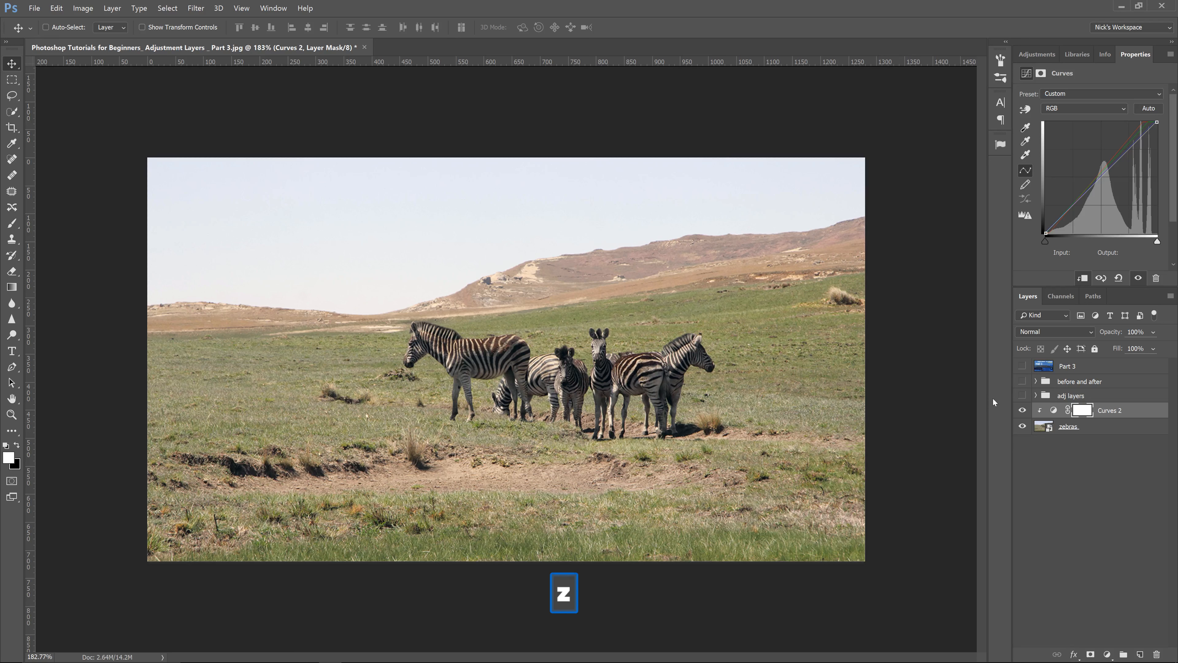
pyautogui.click(1024, 411)
pyautogui.click(1024, 412)
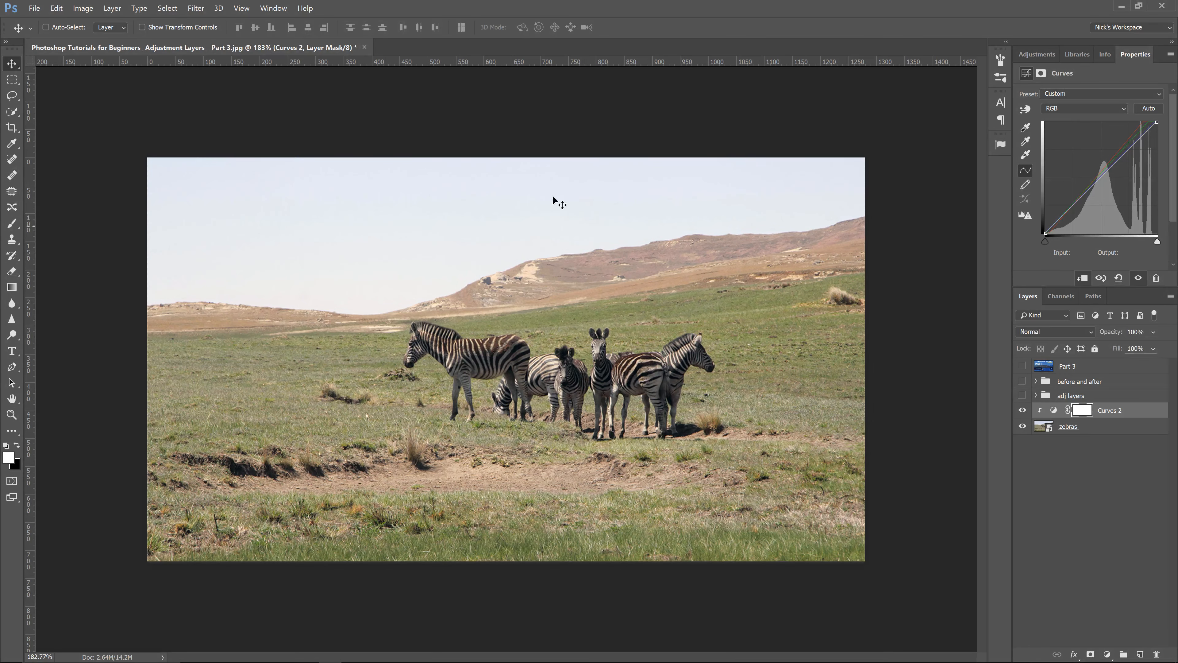
pyautogui.click(1021, 410)
pyautogui.click(1021, 410)
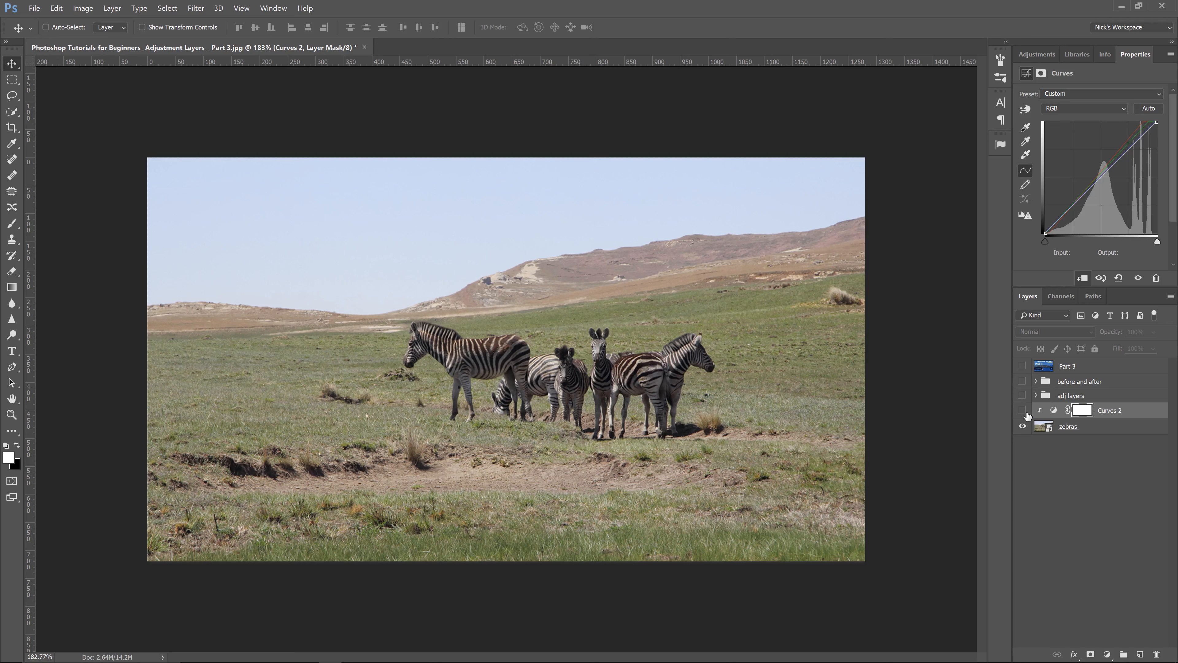
pyautogui.click(1022, 410)
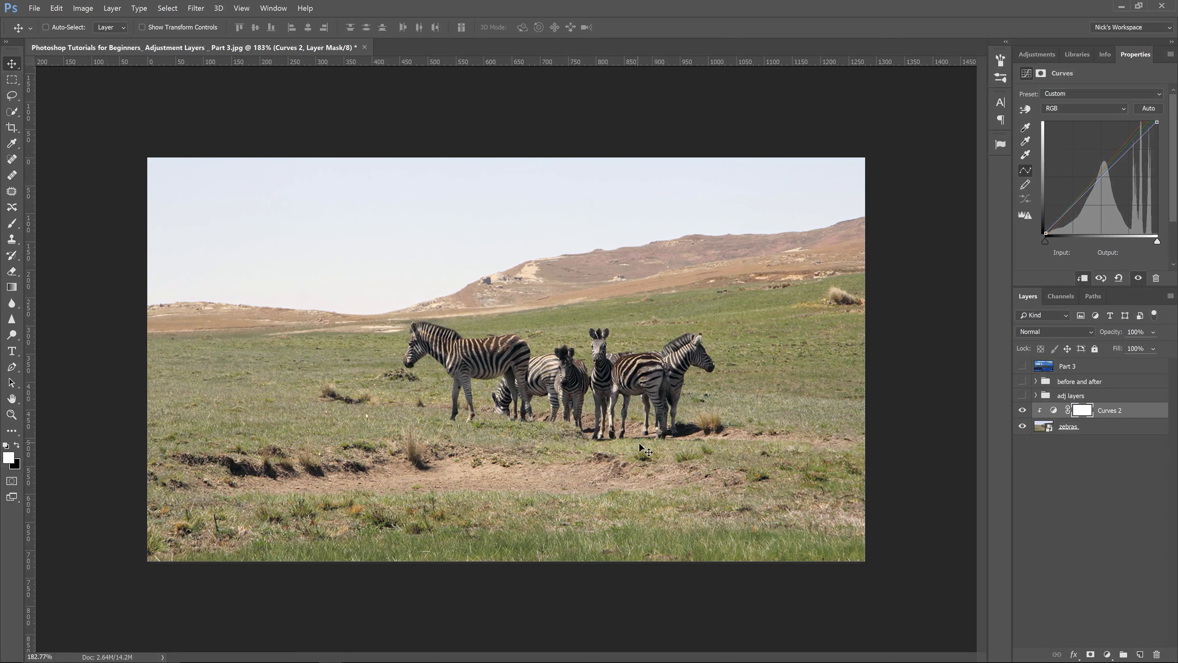
pyautogui.press('z')
pyautogui.moveTo(629, 483); pyautogui.dragTo(588, 486)
pyautogui.press('v')
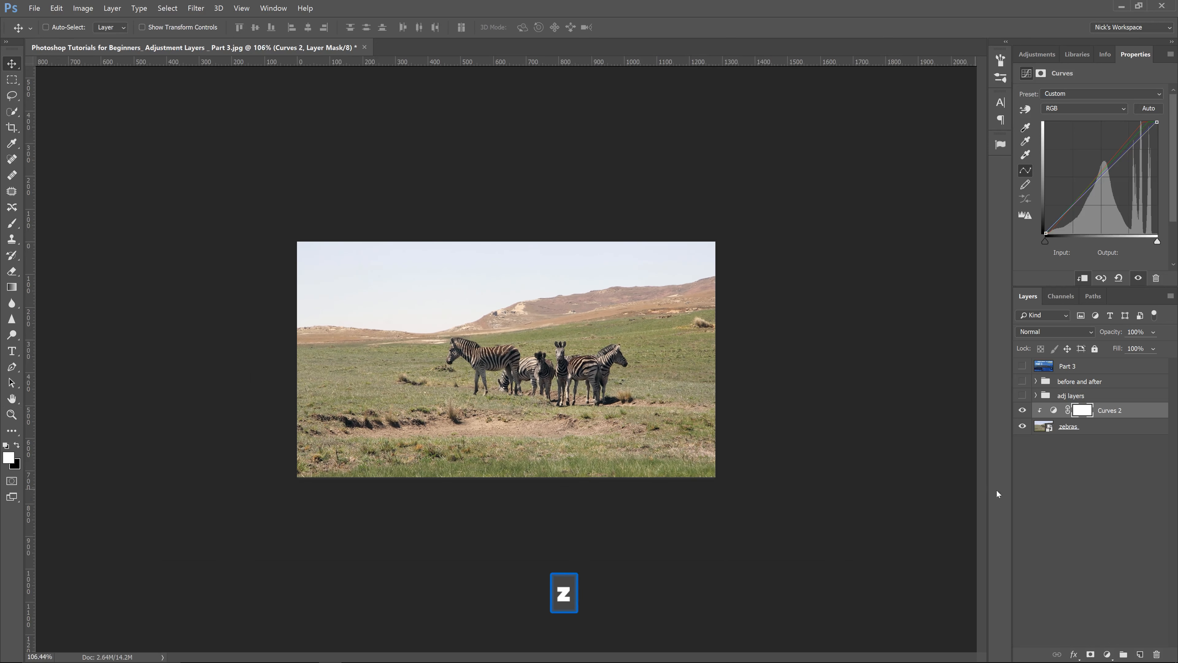
# Review the adjustment layers stored in the adj layers group as a reference, leaving the group collapsed
pyautogui.click(1026, 489)
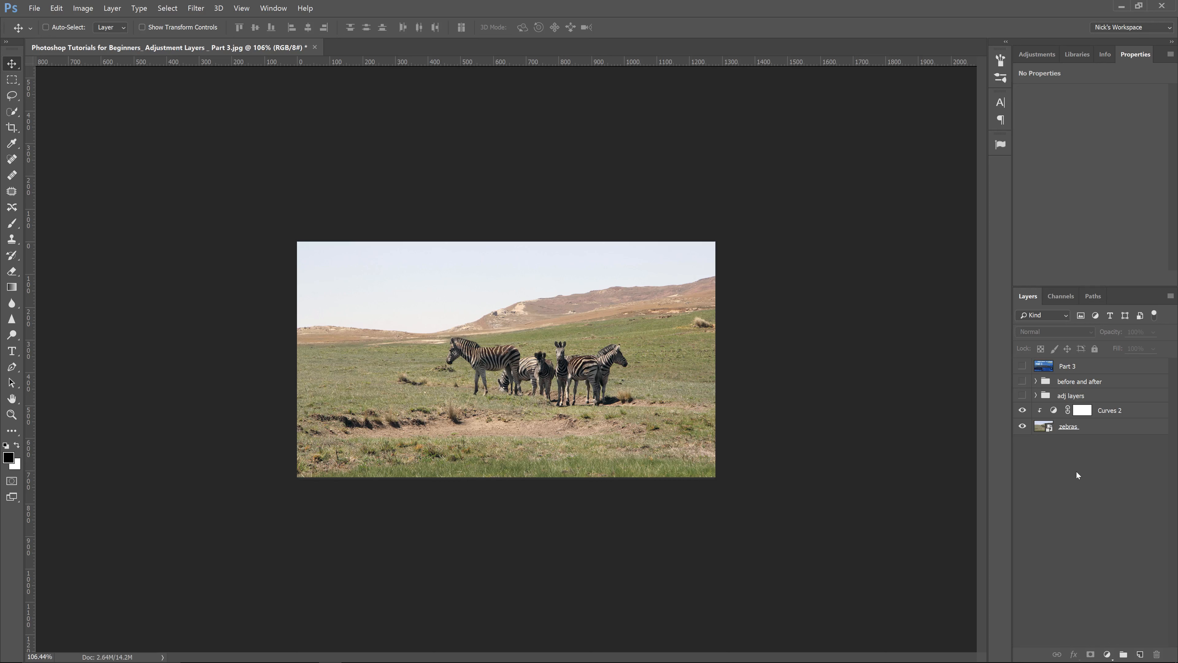
pyautogui.click(1036, 395)
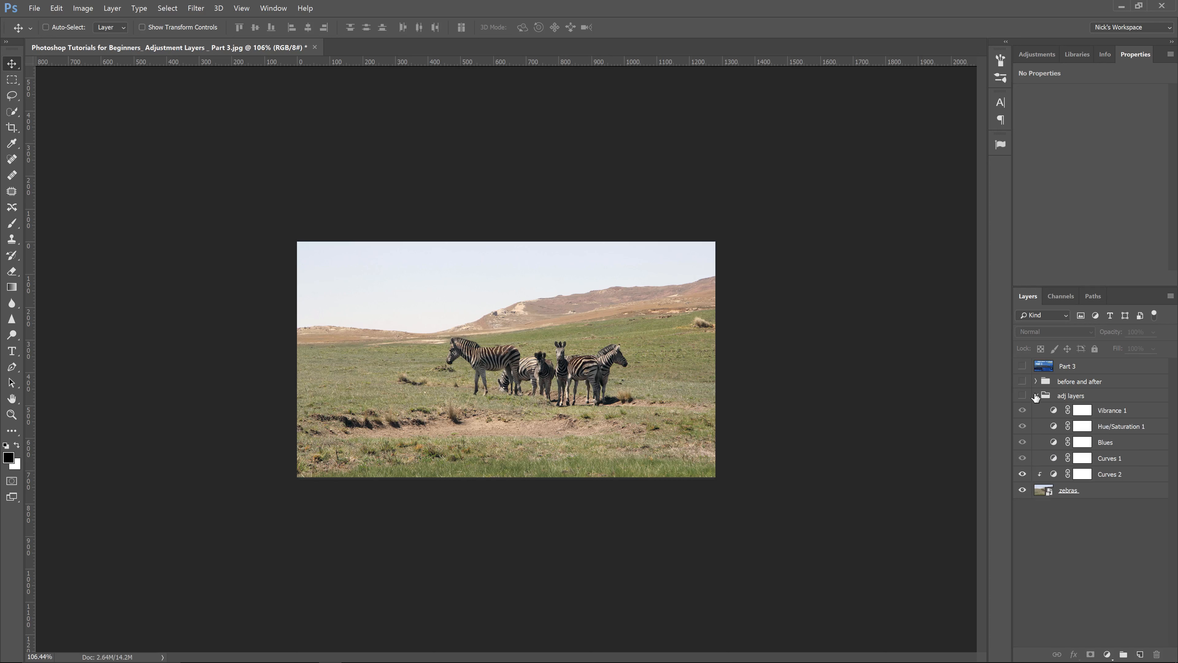
pyautogui.click(1035, 395)
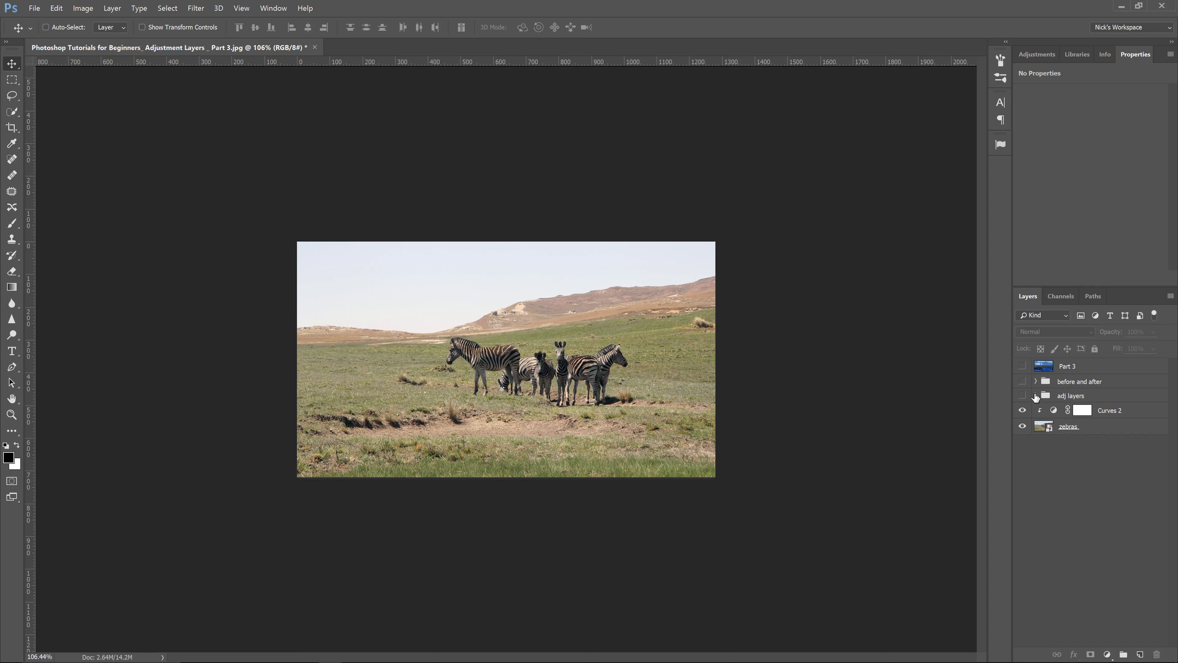
pyautogui.click(1036, 396)
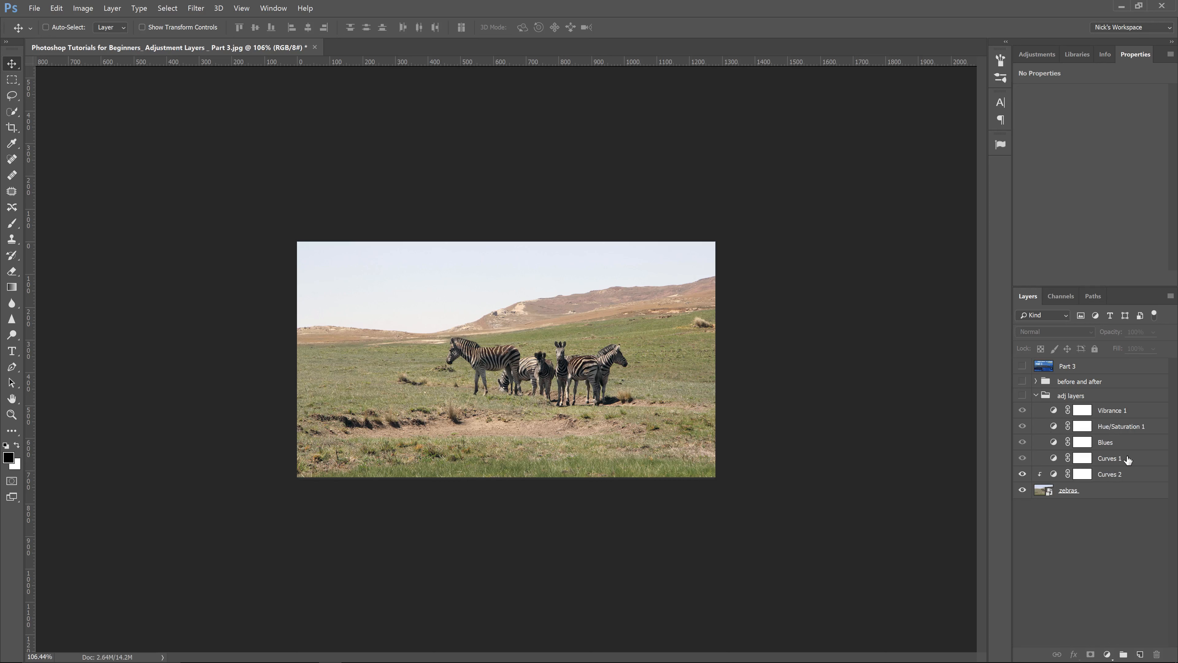
pyautogui.click(1036, 396)
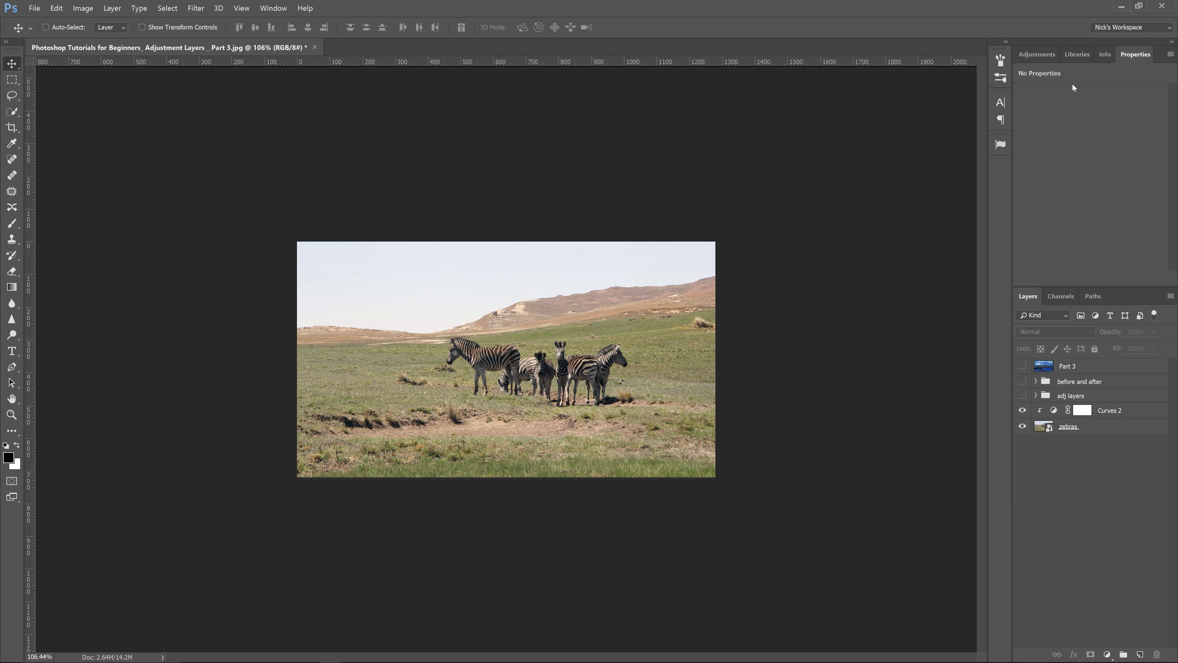
# Add a second Curves adjustment layer directly above the clipped Curves layer
pyautogui.click(1046, 53)
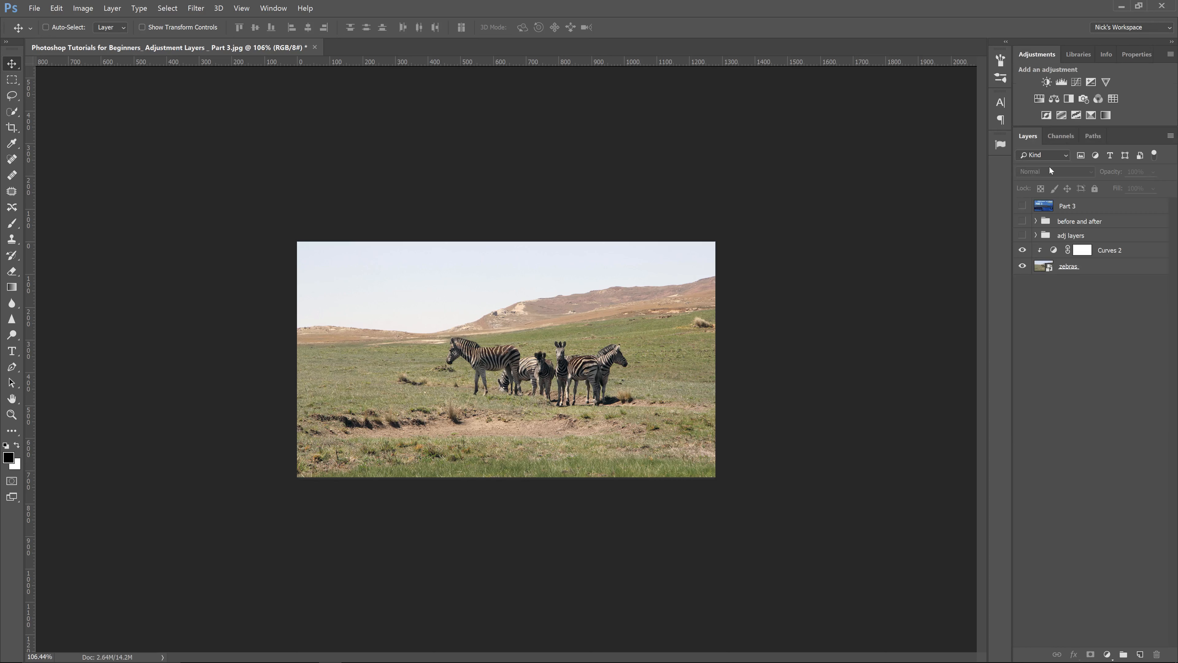
pyautogui.click(1083, 250)
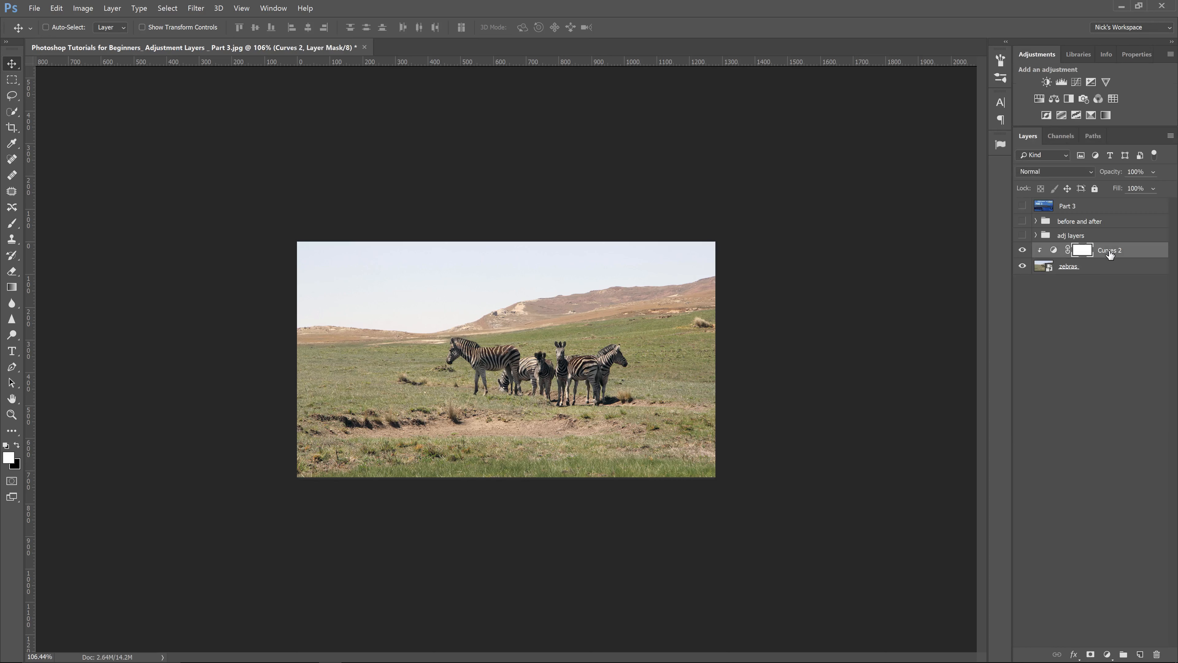
pyautogui.click(1076, 83)
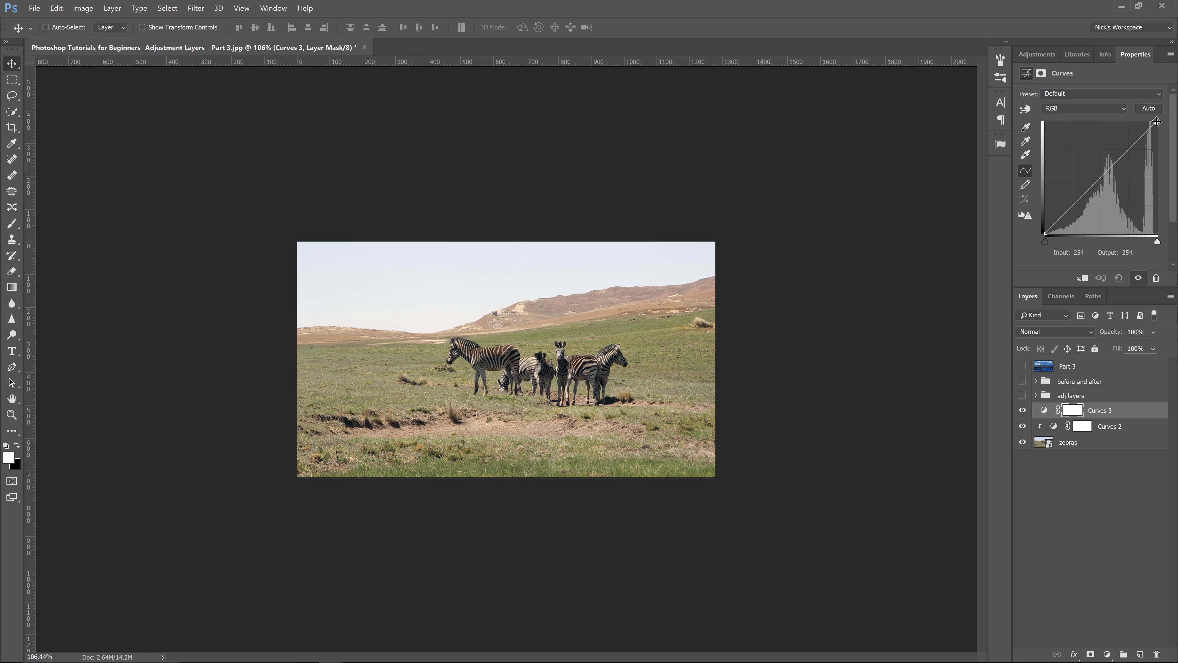
pyautogui.moveTo(1156, 122)
pyautogui.mouseDown()
pyautogui.moveTo(1120, 121)
pyautogui.moveTo(1171, 119)
pyautogui.mouseUp()
pyautogui.moveTo(1045, 242); pyautogui.dragTo(1005, 253)
pyautogui.moveTo(1158, 243)
pyautogui.mouseDown()
pyautogui.moveTo(1101, 255)
pyautogui.moveTo(1164, 255)
pyautogui.mouseUp()
pyautogui.click(1082, 108)
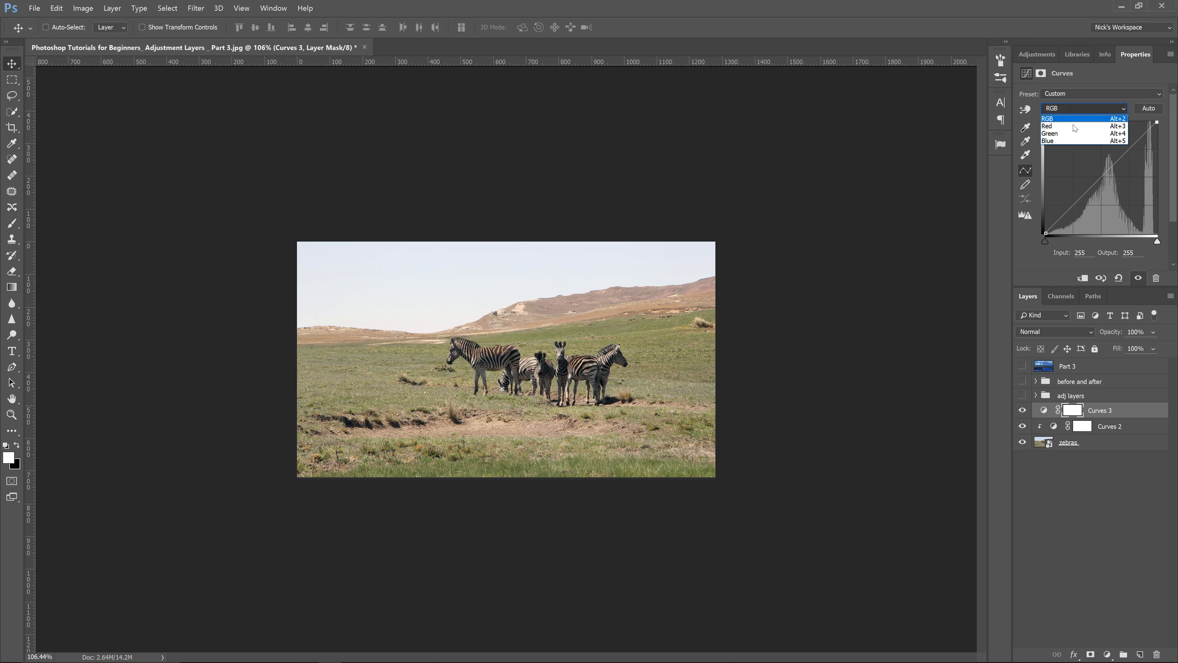
pyautogui.click(1074, 141)
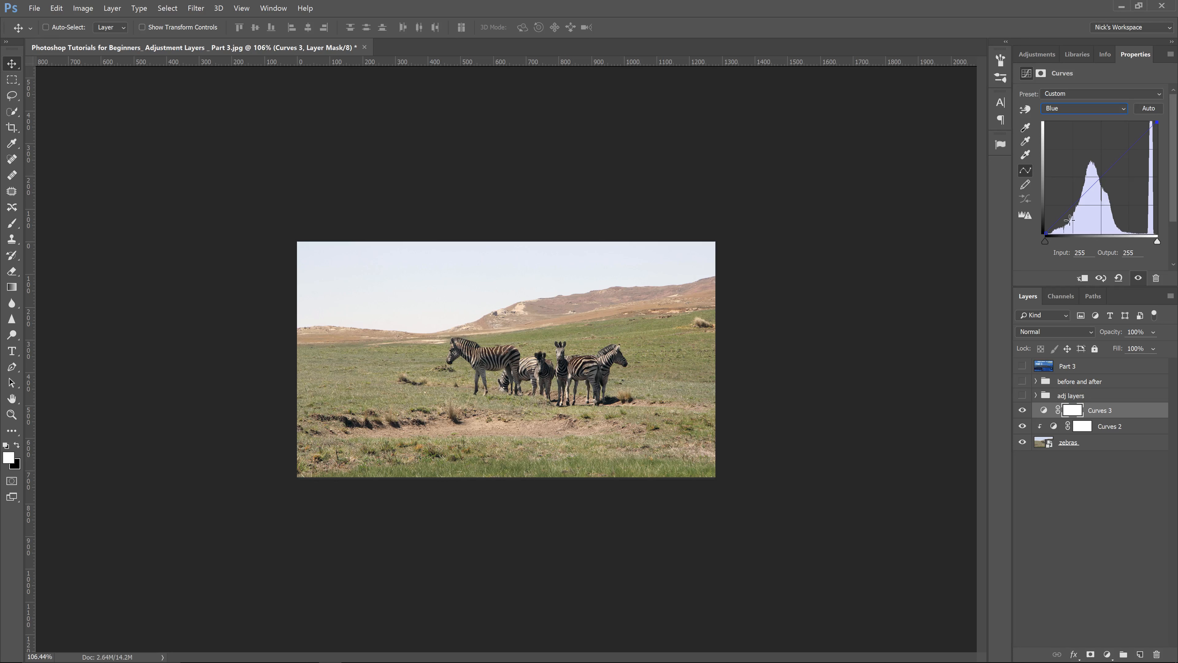
pyautogui.moveTo(1045, 241)
pyautogui.mouseDown()
pyautogui.moveTo(1100, 238)
pyautogui.moveTo(1038, 244)
pyautogui.mouseUp()
pyautogui.click(1157, 242)
# Replace the second, unclipped Curves adjustment layer with a Hue/Saturation adjustment layer above the clipped Curves layer
pyautogui.click(1080, 416)
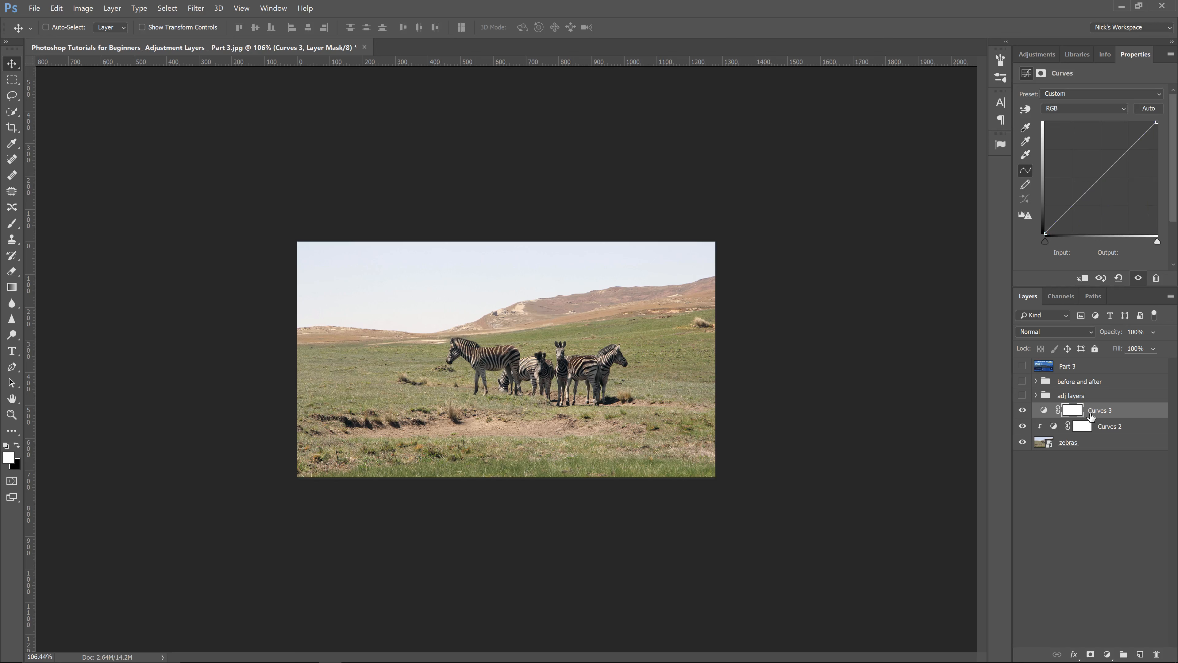
pyautogui.press('Delete')
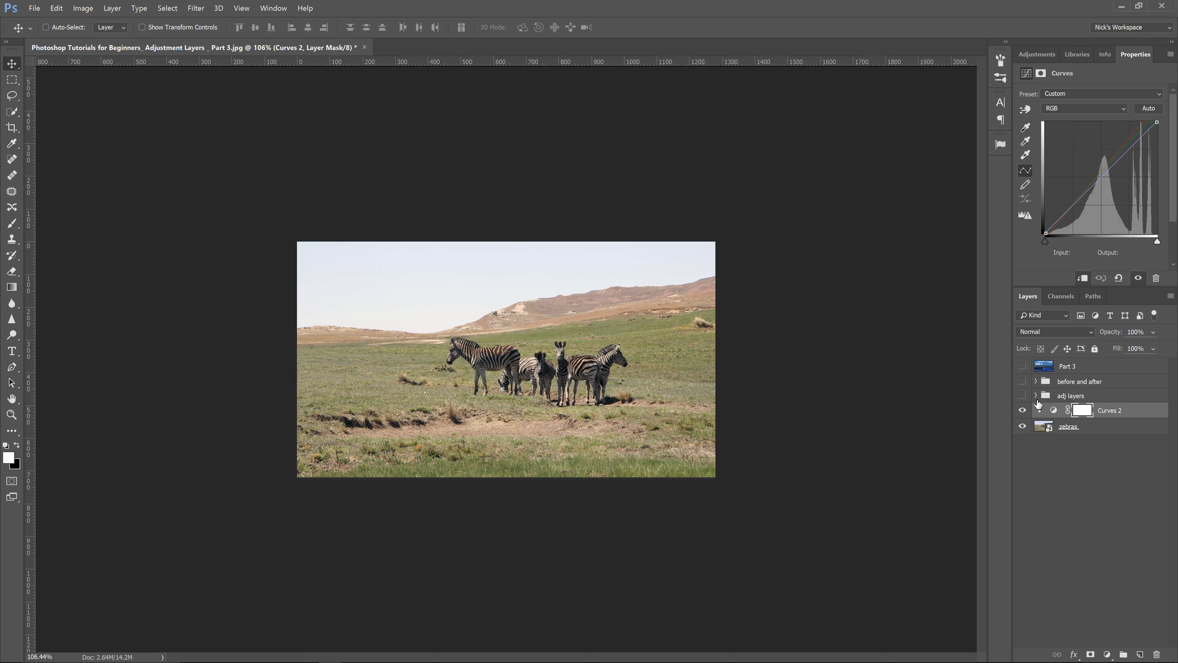
pyautogui.click(1107, 654)
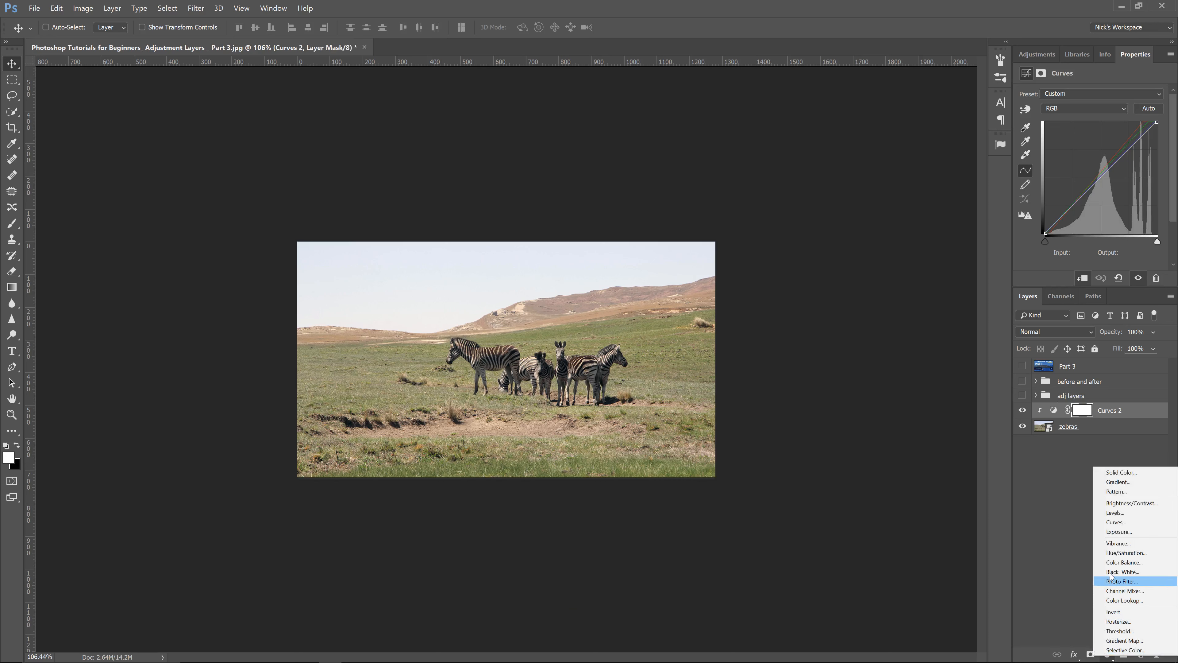
pyautogui.click(1113, 553)
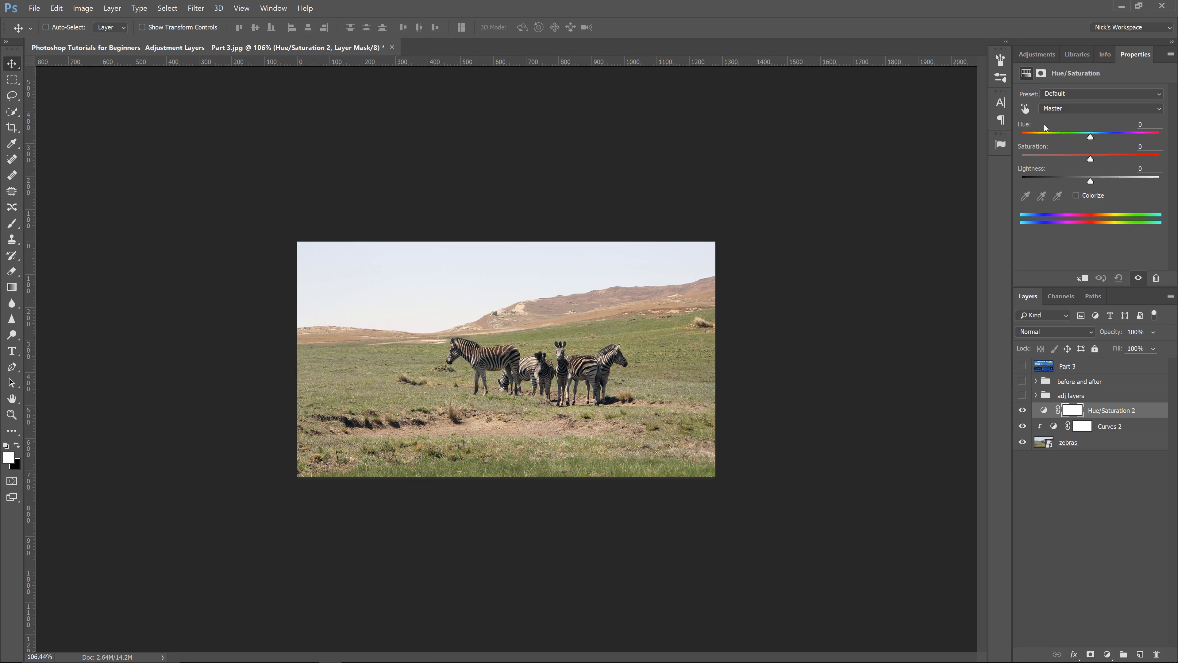
# Rename the new Hue/Saturation adjustment layer as blues
pyautogui.click(1050, 108)
pyautogui.click(1049, 145)
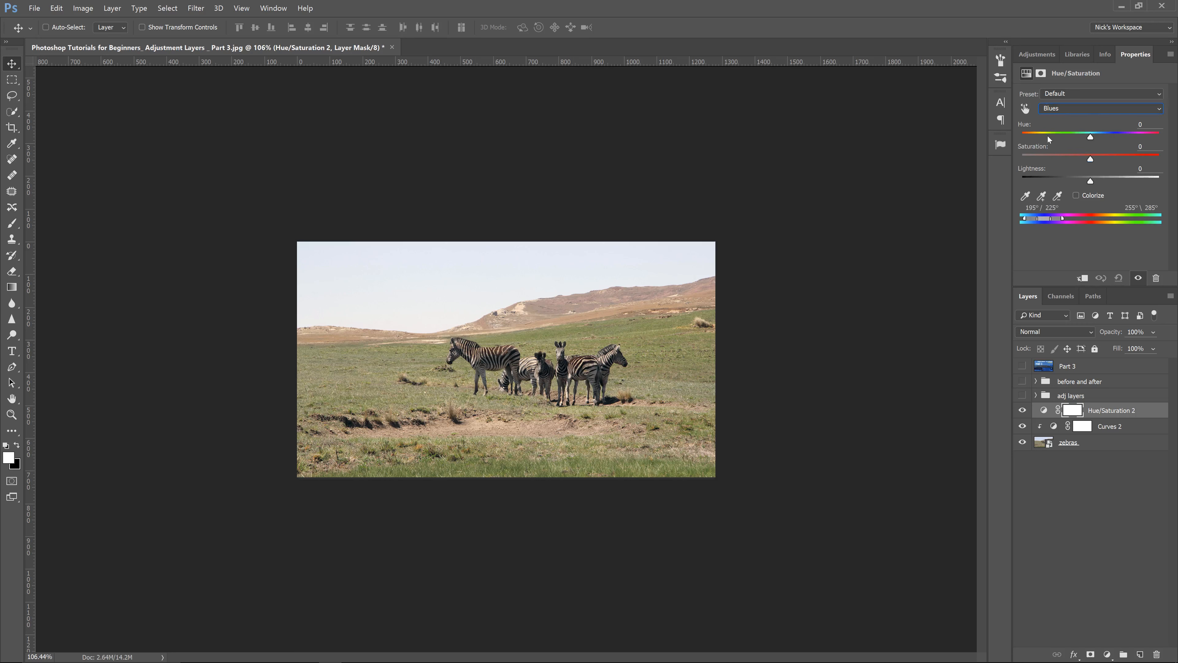
pyautogui.doubleClick(1099, 412)
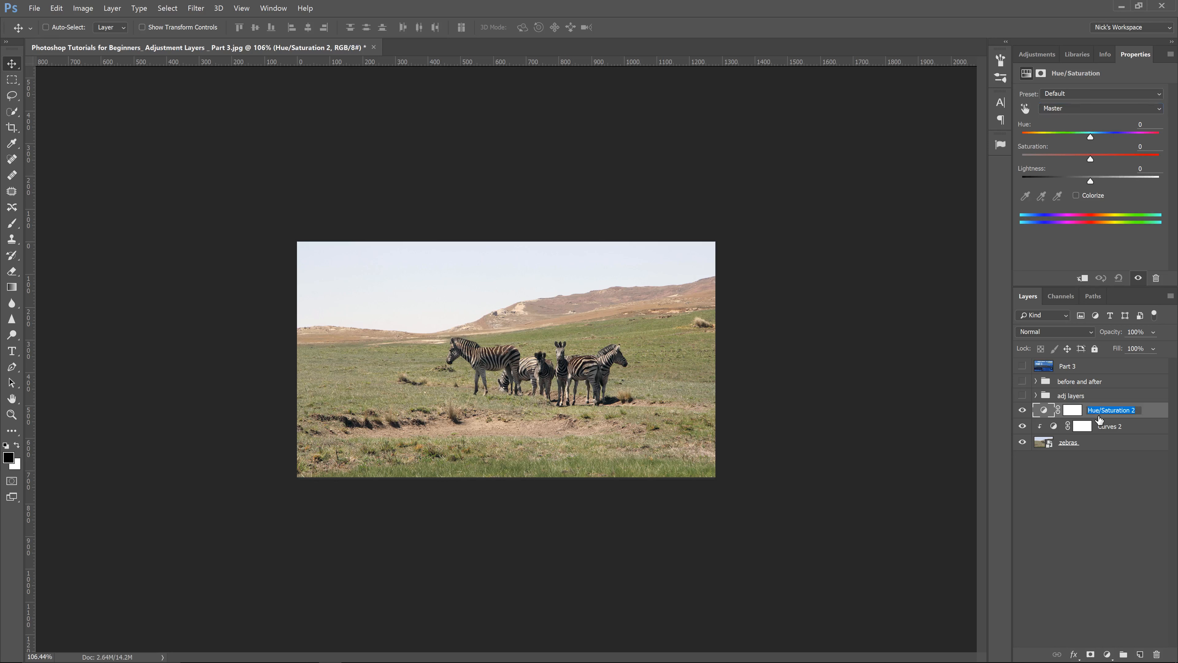
pyautogui.write('blues')
pyautogui.press('Return')
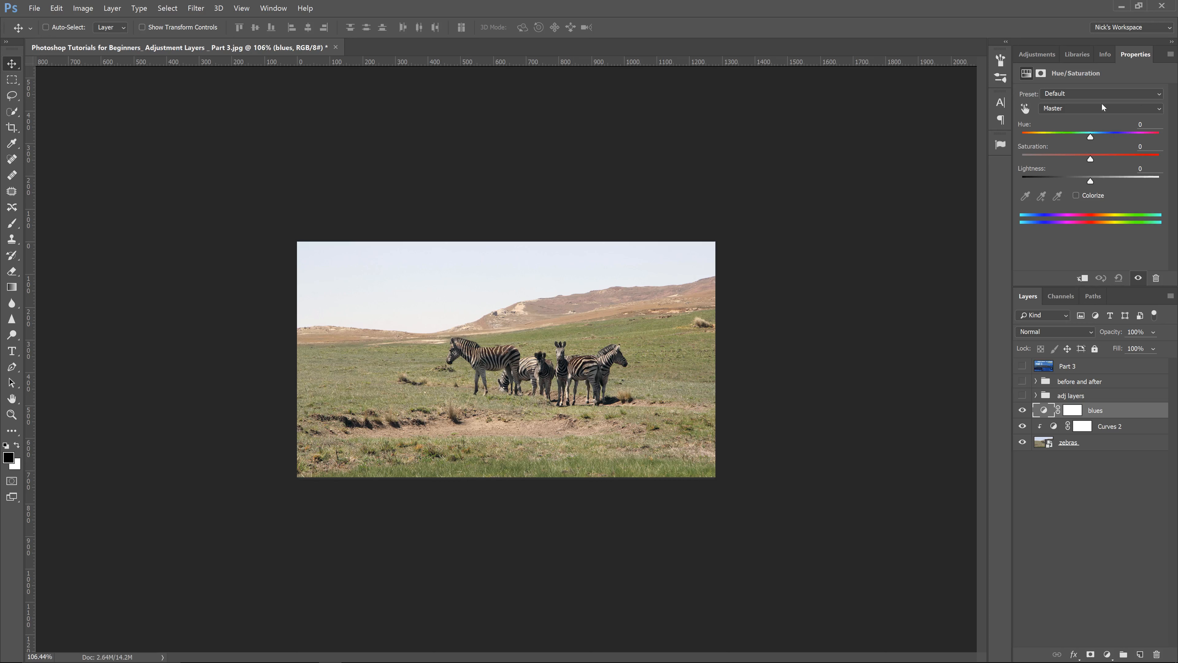
# Set the saturation of the Cyans range to +17 in the blues adjustment layer
pyautogui.click(1090, 109)
pyautogui.click(1088, 152)
pyautogui.click(1075, 106)
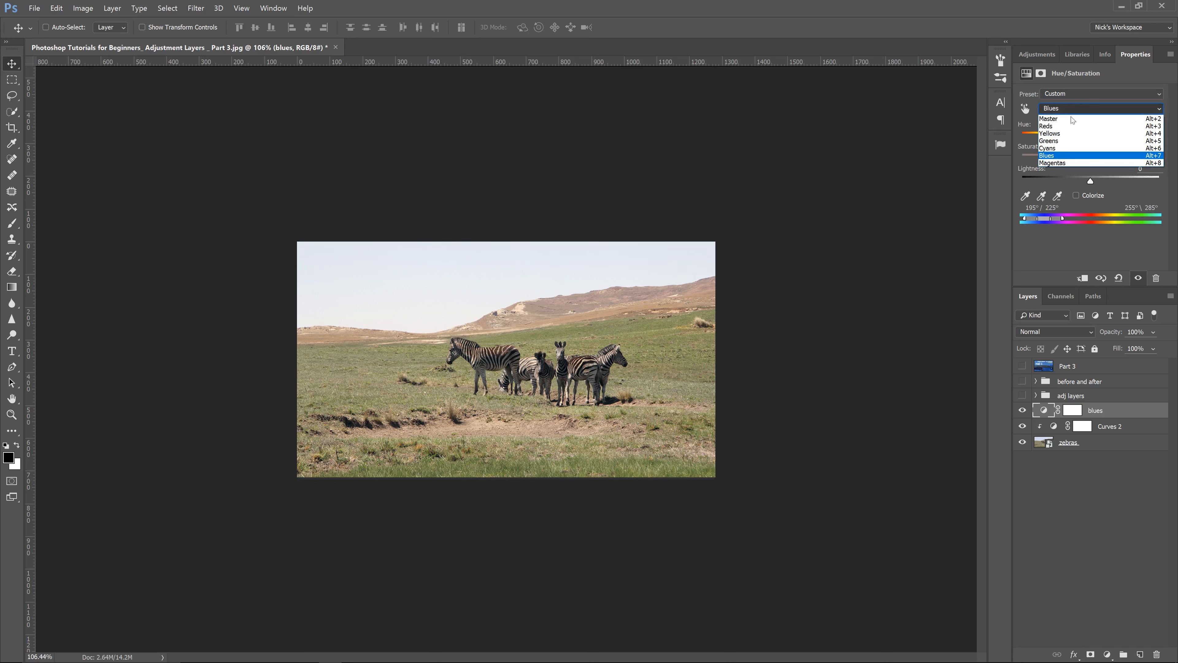
pyautogui.click(1061, 148)
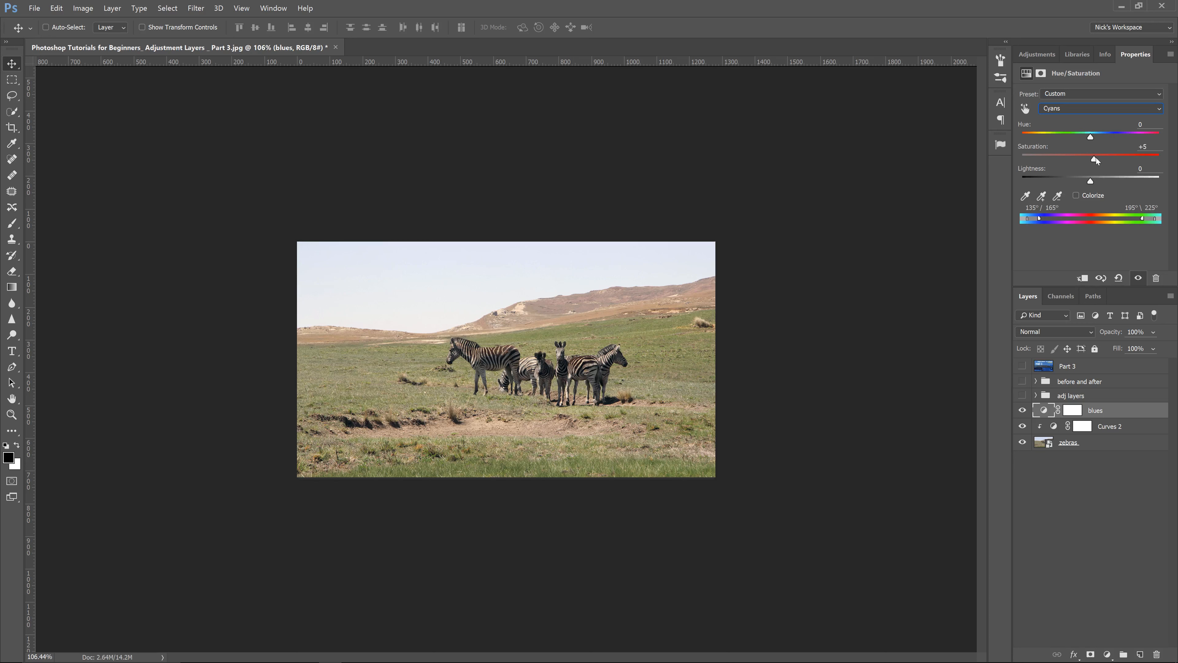
pyautogui.moveTo(1095, 157); pyautogui.dragTo(1103, 158)
# Add a Hue/Saturation adjustment layer above the blues layer and raise its Master saturation to +38
pyautogui.click(1036, 395)
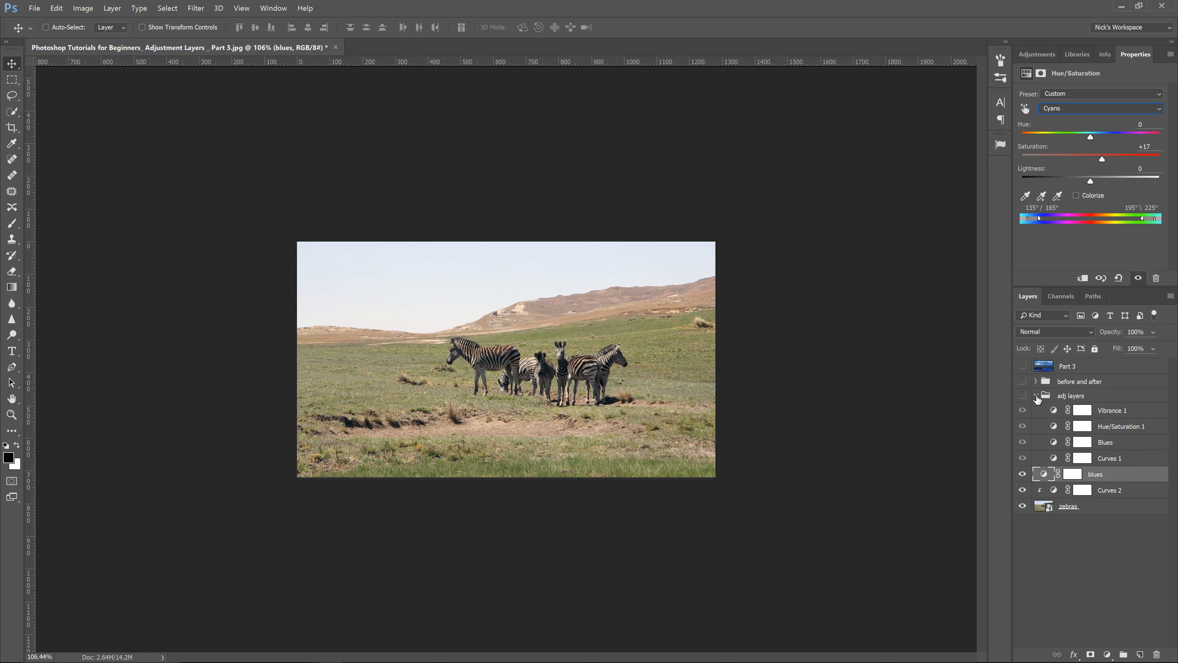
pyautogui.click(1035, 395)
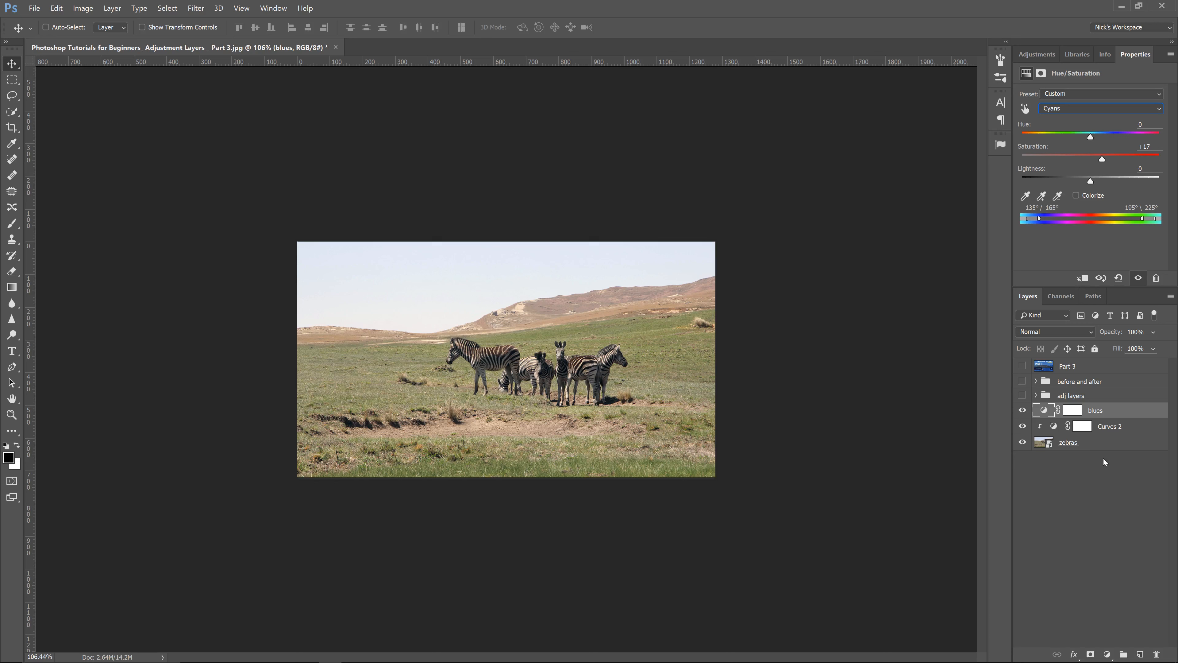
pyautogui.click(1097, 477)
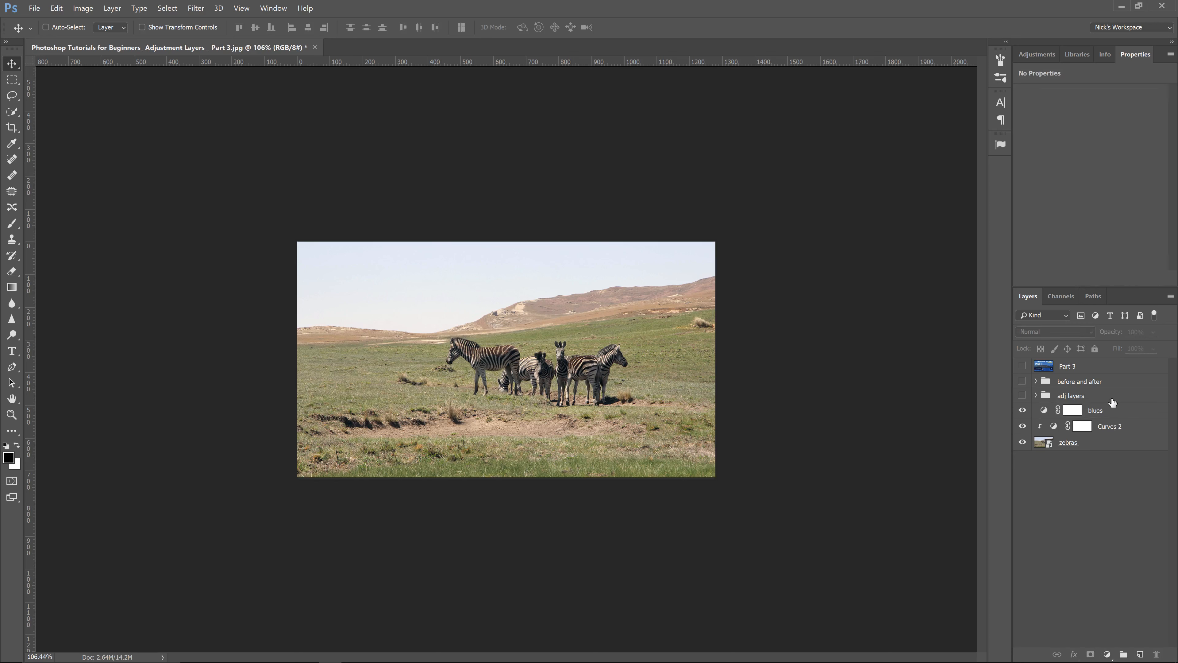
pyautogui.click(1112, 409)
pyautogui.click(1107, 654)
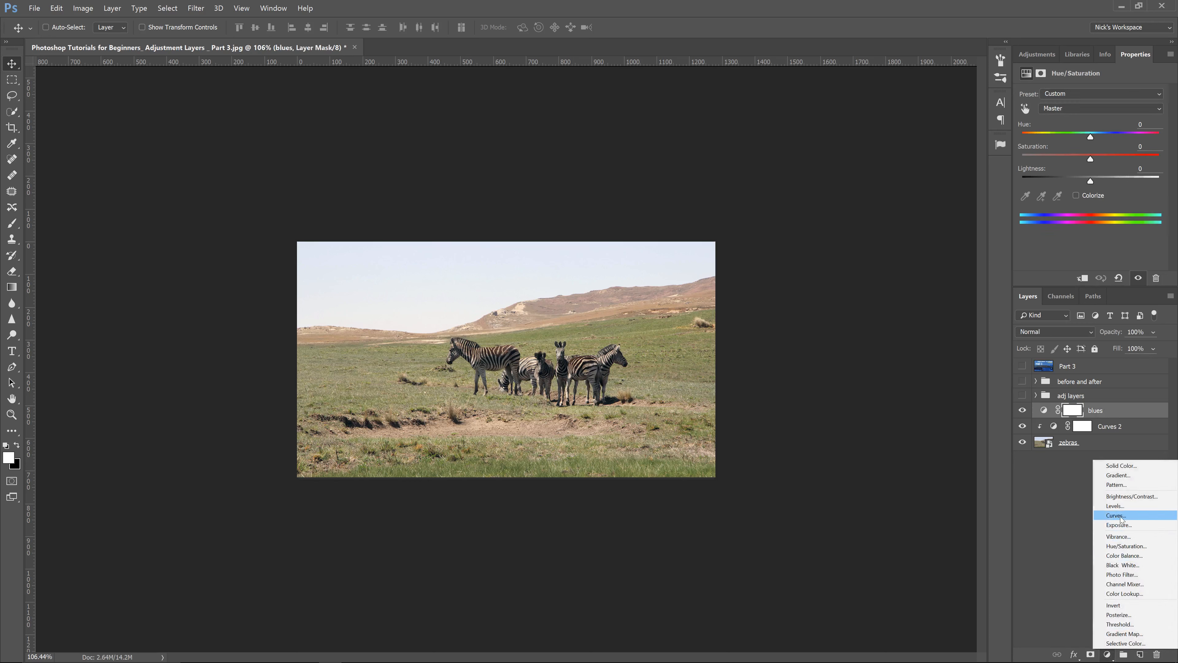
pyautogui.click(1121, 547)
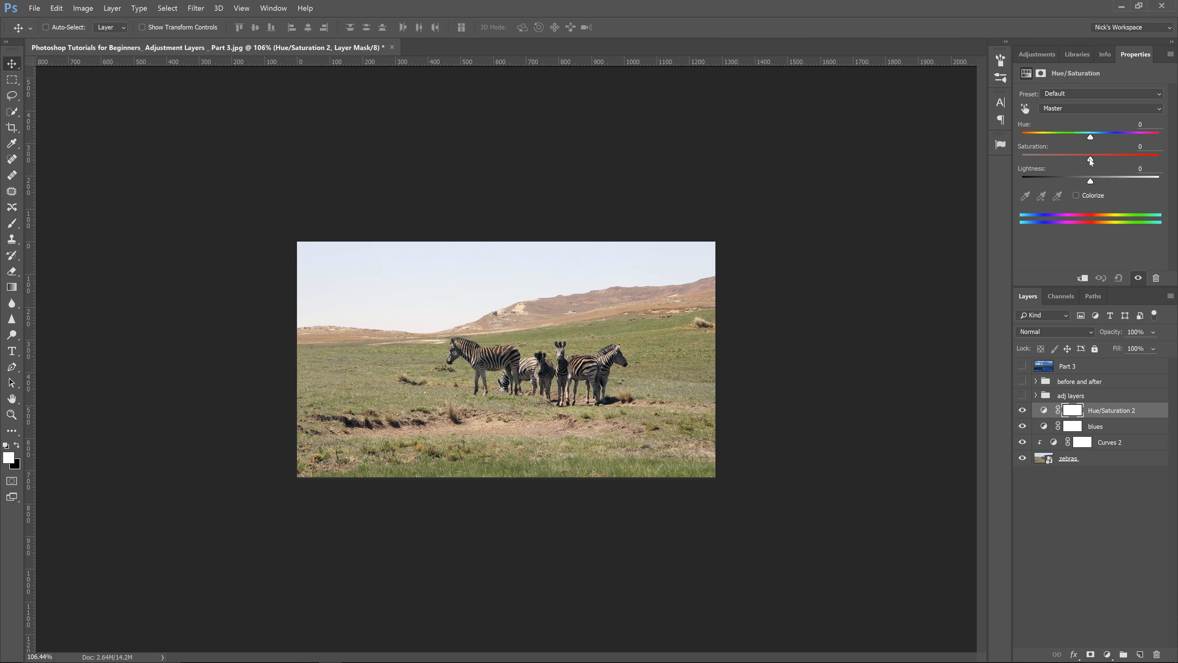
pyautogui.moveTo(1092, 159); pyautogui.dragTo(1112, 162)
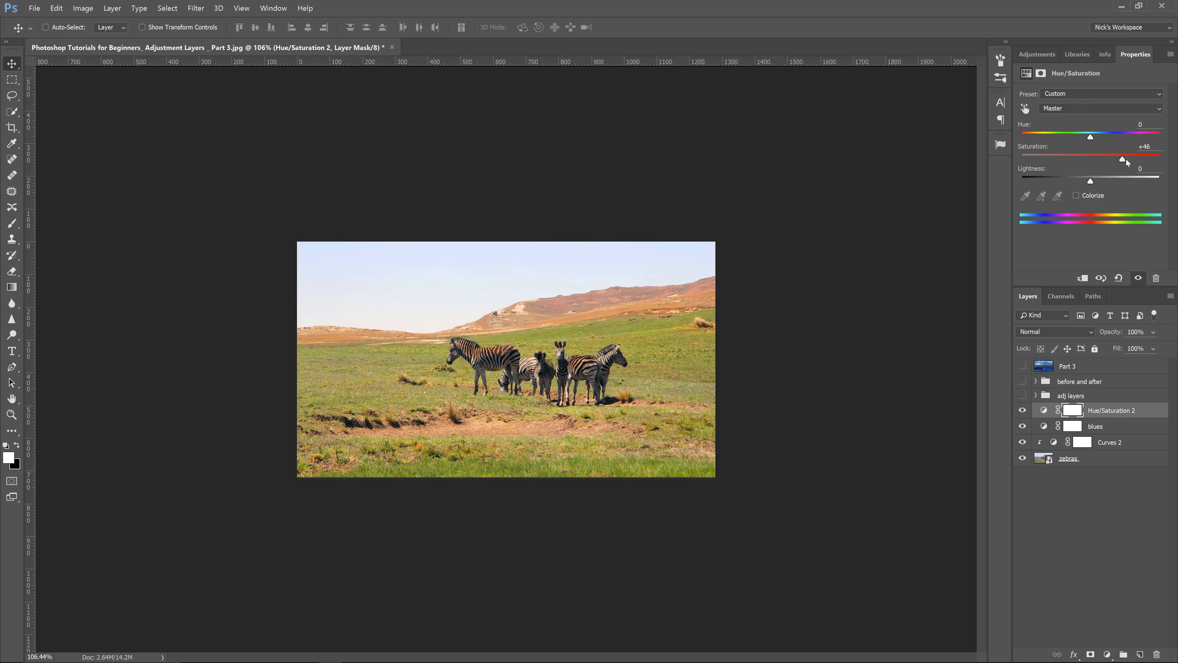
pyautogui.moveTo(1126, 159)
pyautogui.mouseDown()
pyautogui.moveTo(1157, 159)
pyautogui.moveTo(1126, 162)
pyautogui.mouseUp()
# Compare the zebras up close with and without the top Hue/Saturation layer, and reduce its saturation to +34
pyautogui.press('z')
pyautogui.moveTo(561, 438); pyautogui.dragTo(668, 435)
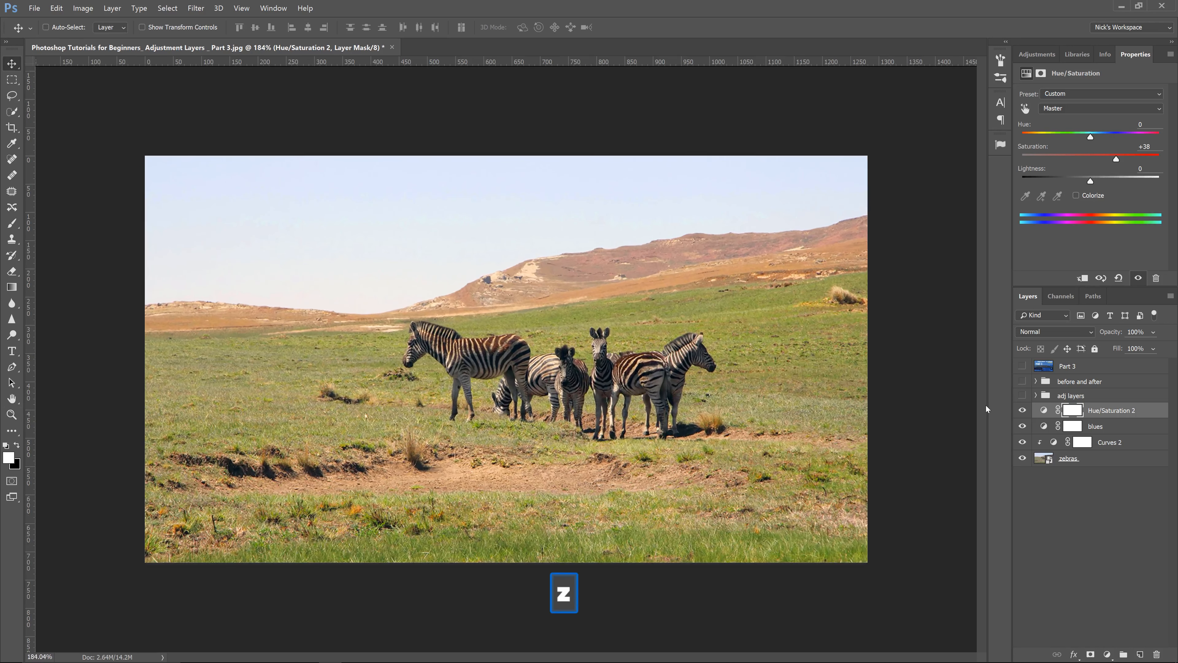
pyautogui.click(1023, 410)
pyautogui.click(1023, 410)
pyautogui.click(1023, 410)
pyautogui.click(1023, 410)
pyautogui.click(1023, 410)
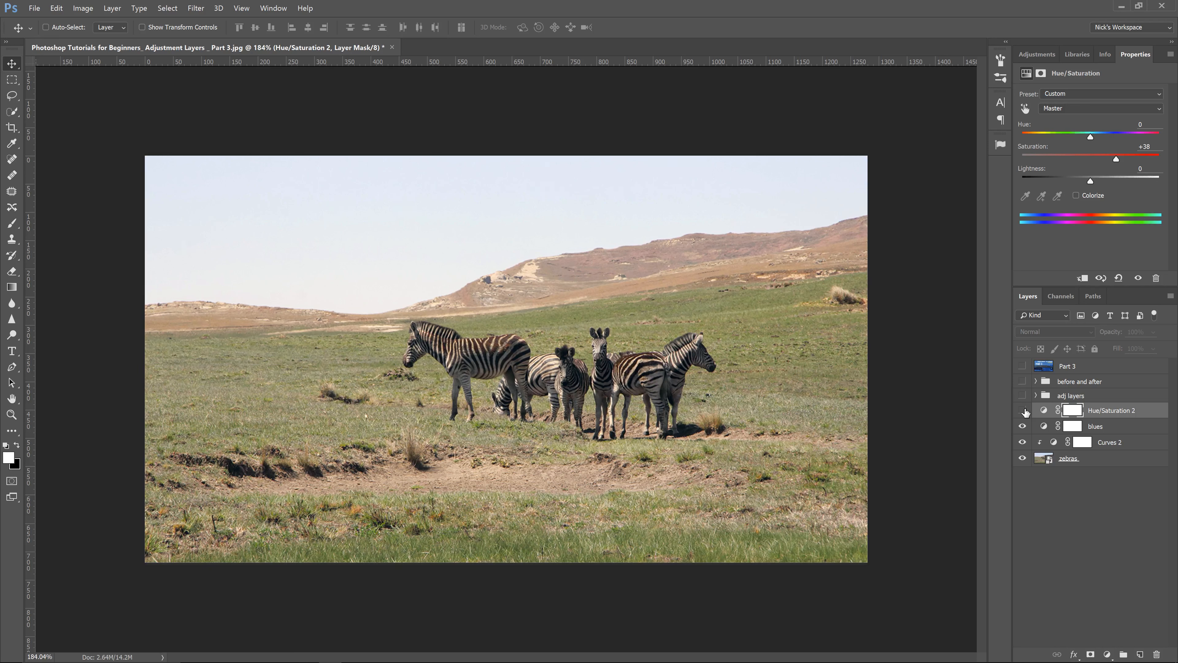
pyautogui.click(1023, 411)
pyautogui.moveTo(1116, 159); pyautogui.dragTo(1114, 160)
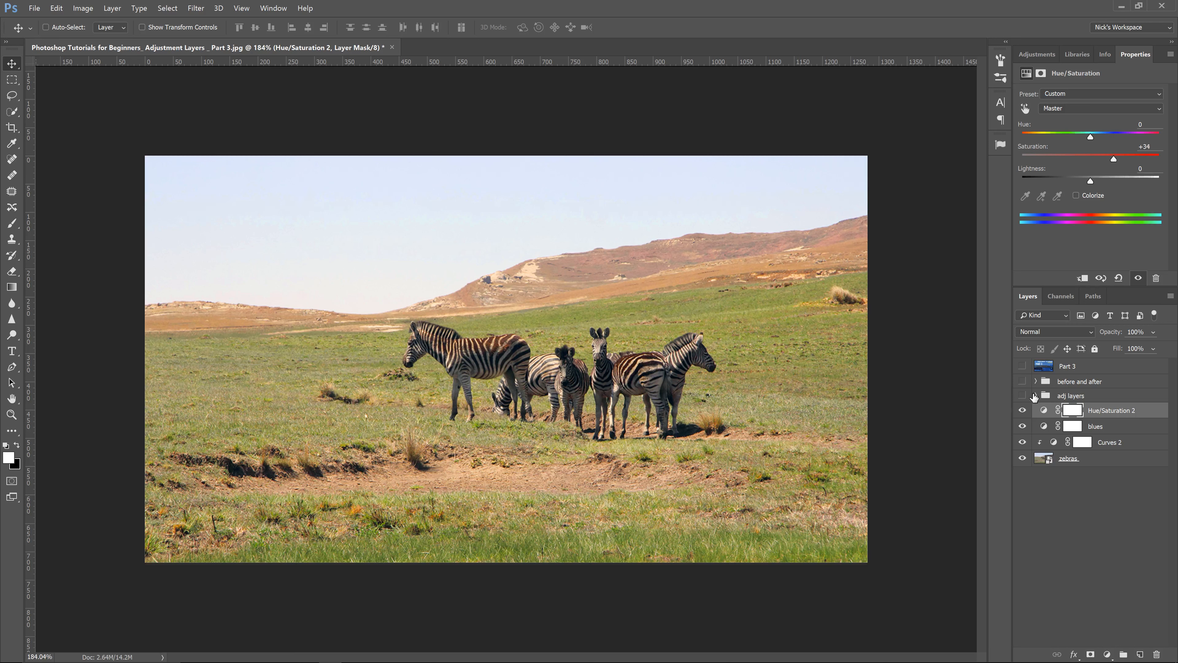
# Add a Vibrance adjustment layer above the top Hue/Saturation layer and set its vibrance to +31
pyautogui.click(1036, 395)
pyautogui.click(1036, 396)
pyautogui.click(1094, 548)
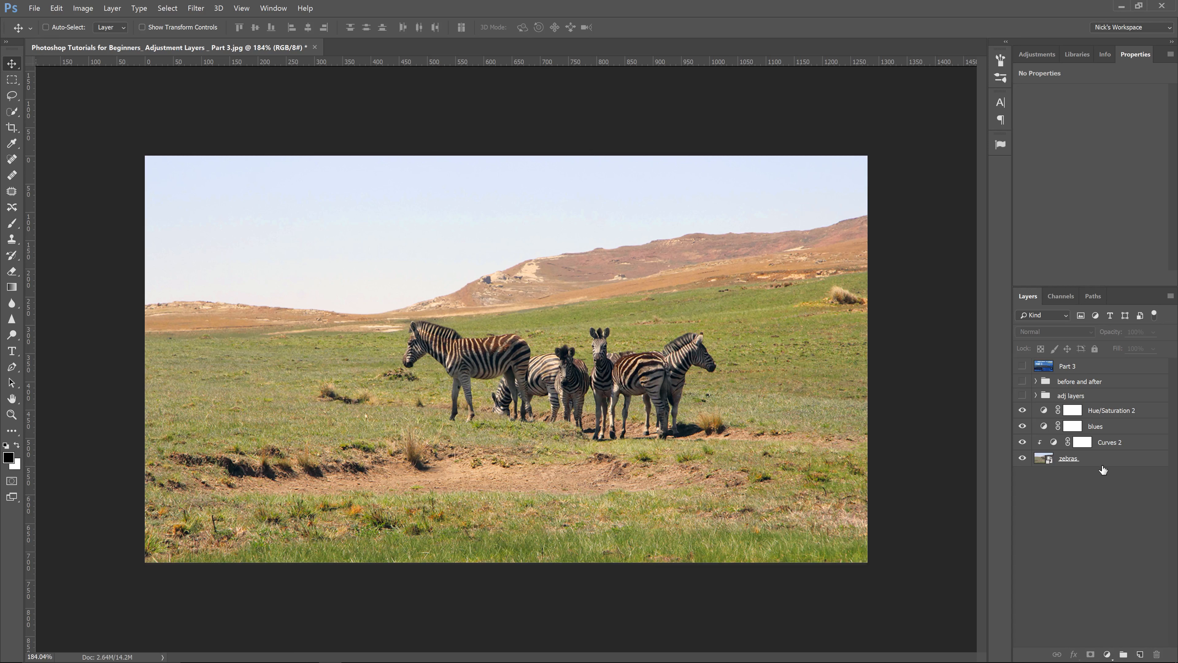
pyautogui.click(1096, 413)
pyautogui.click(1107, 655)
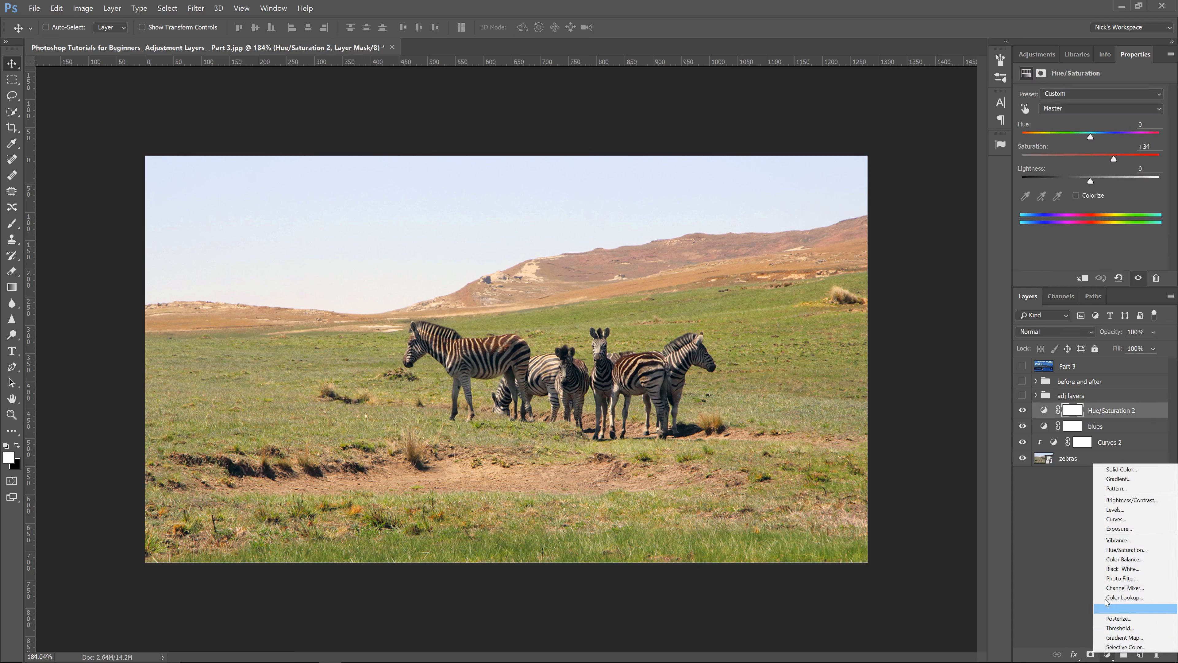
pyautogui.click(1118, 540)
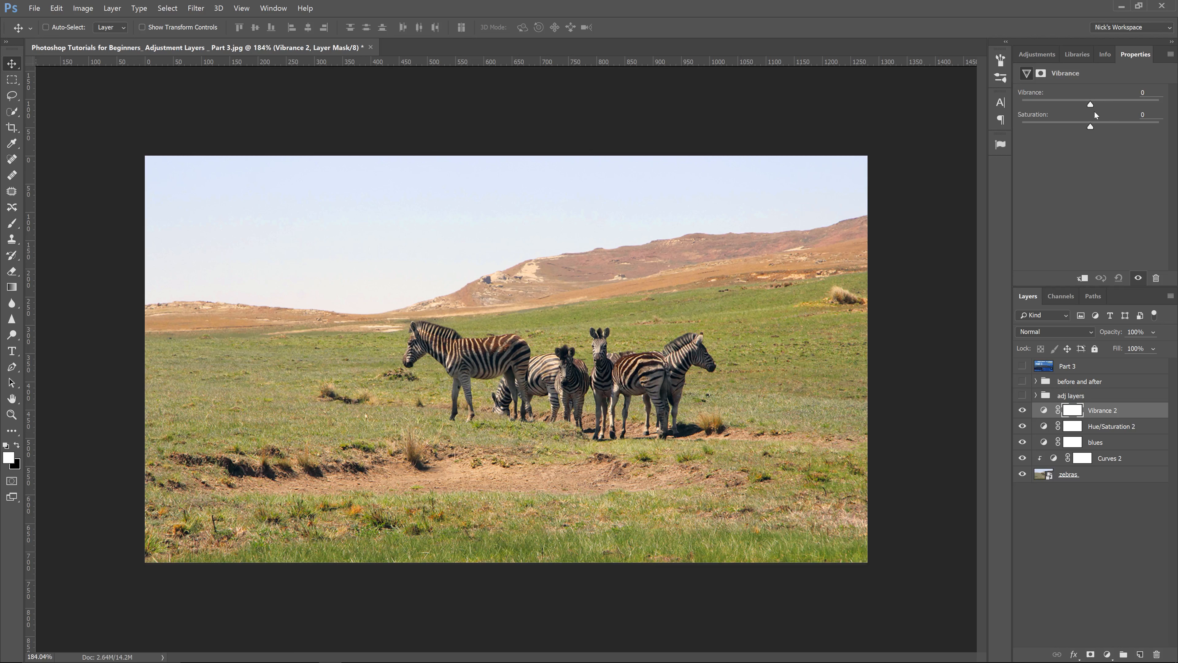
pyautogui.moveTo(1093, 107); pyautogui.dragTo(1112, 105)
# Compare the photo with and without the Vibrance adjustment, leaving the layer visible
pyautogui.click(1023, 411)
pyautogui.click(1022, 411)
pyautogui.click(1022, 411)
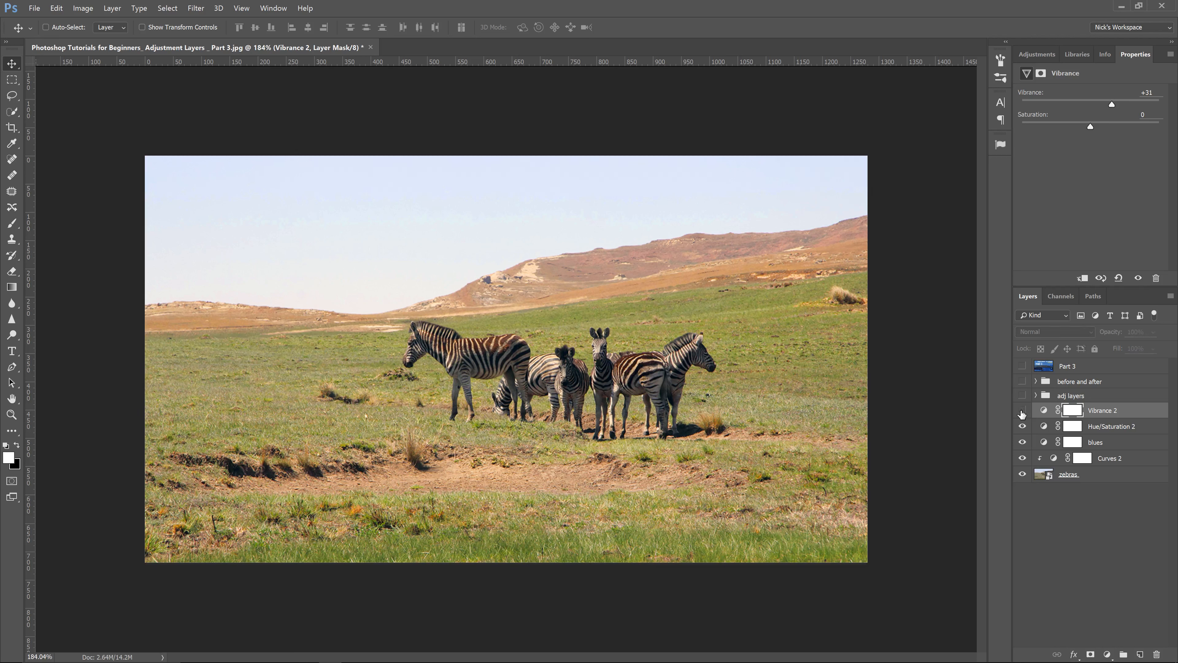
pyautogui.click(1022, 411)
pyautogui.click(1022, 411)
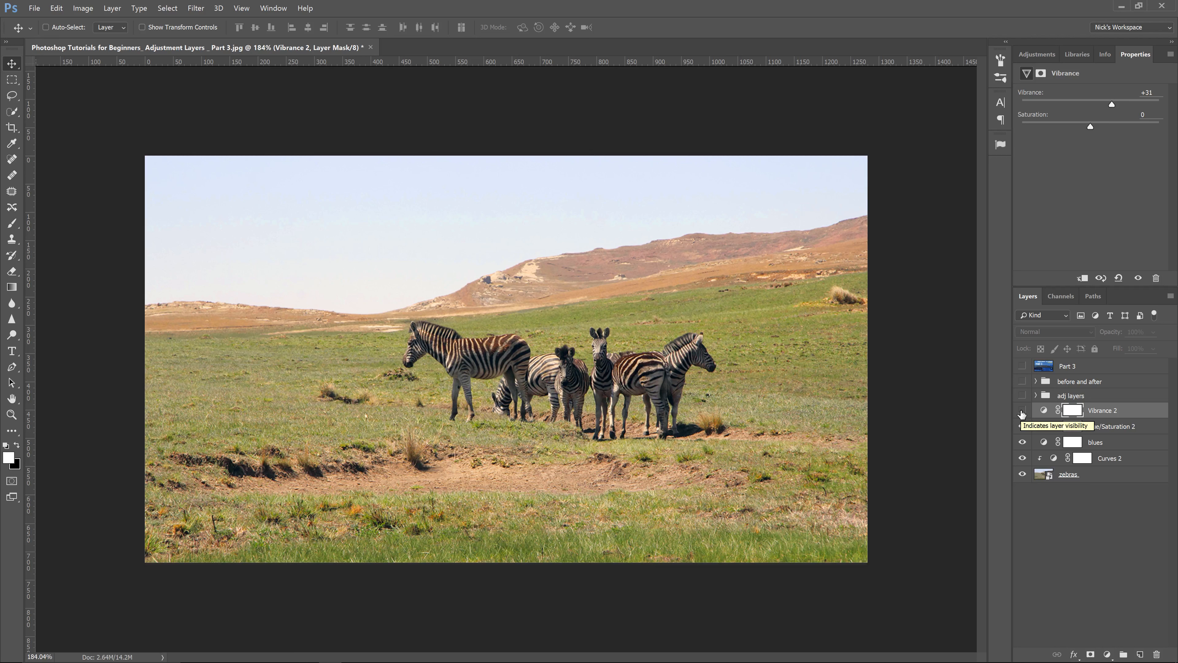
pyautogui.click(1022, 411)
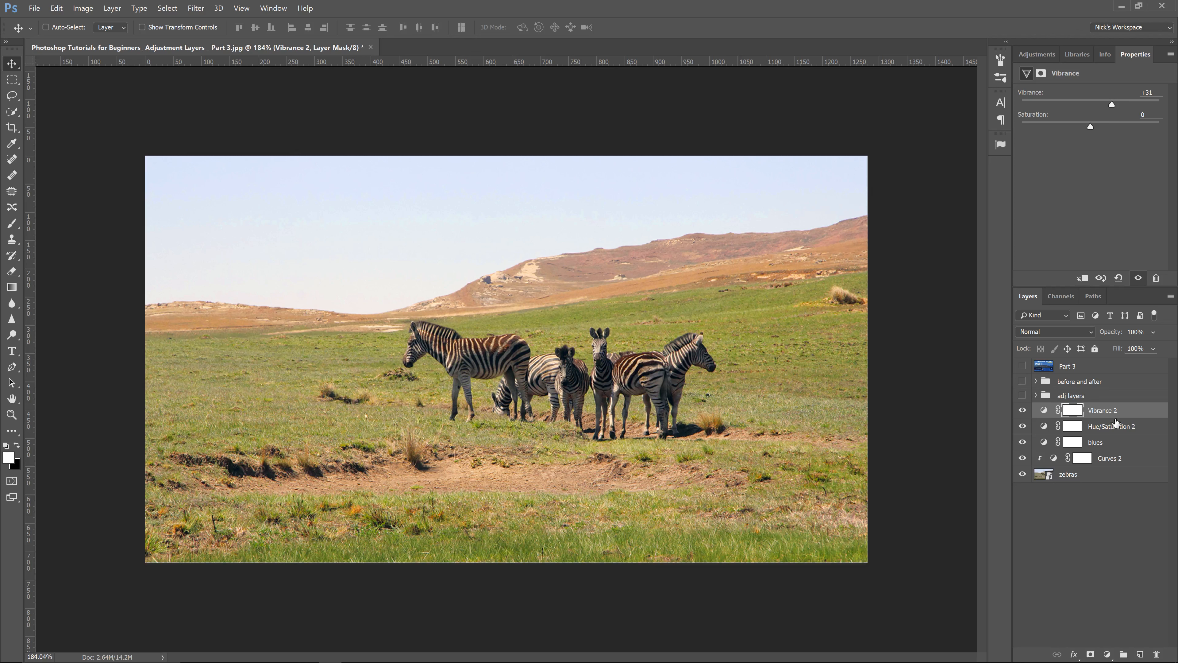
# Group the four adjustment layers from Vibrance down to the clipped Curves layer and name the group adj layers
pyautogui.keyDown('shift'); pyautogui.click(1111, 460); pyautogui.keyUp('shift')
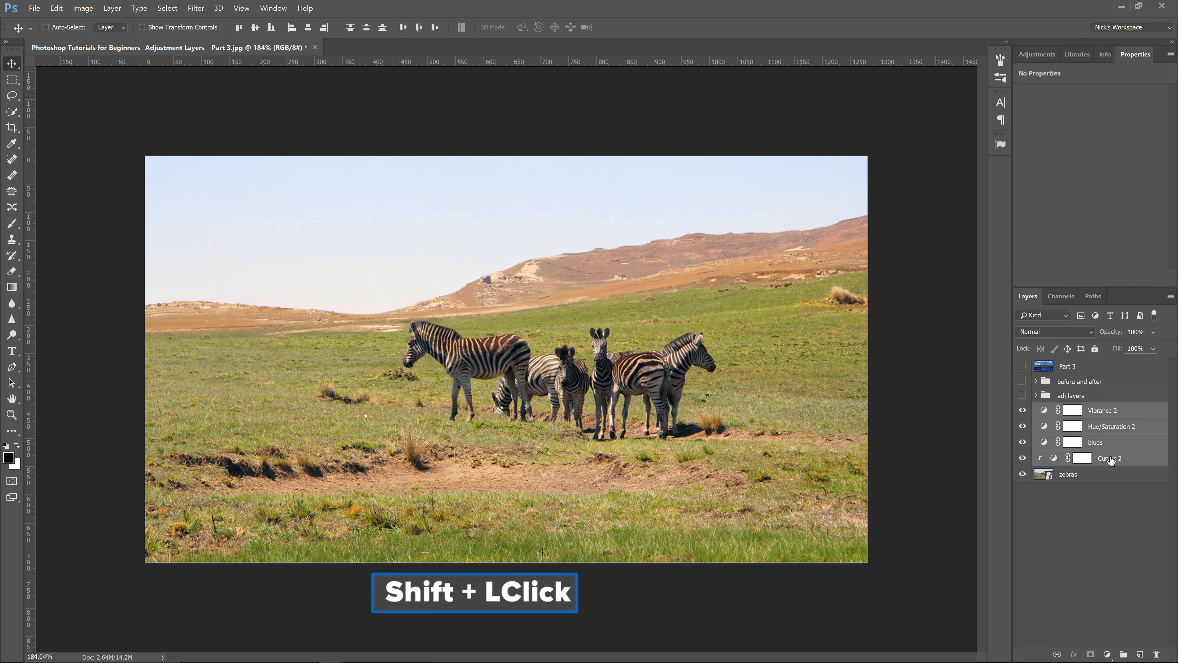
pyautogui.hotkey('ctrl', 'g')
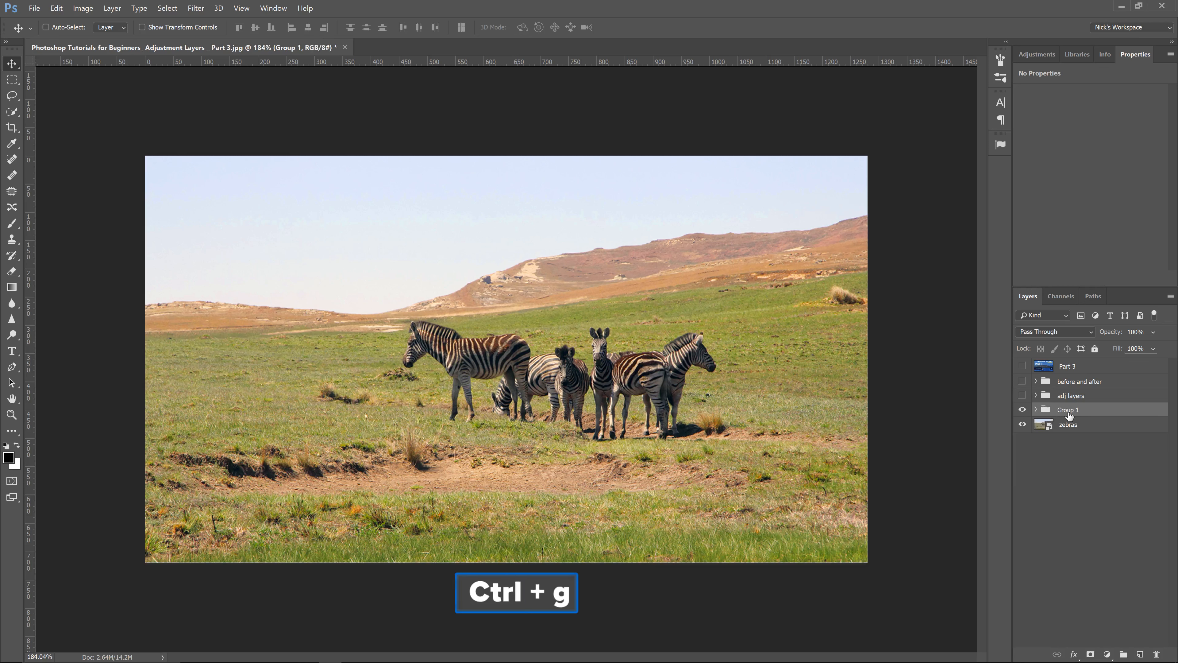
pyautogui.doubleClick(1069, 410)
pyautogui.write('a')
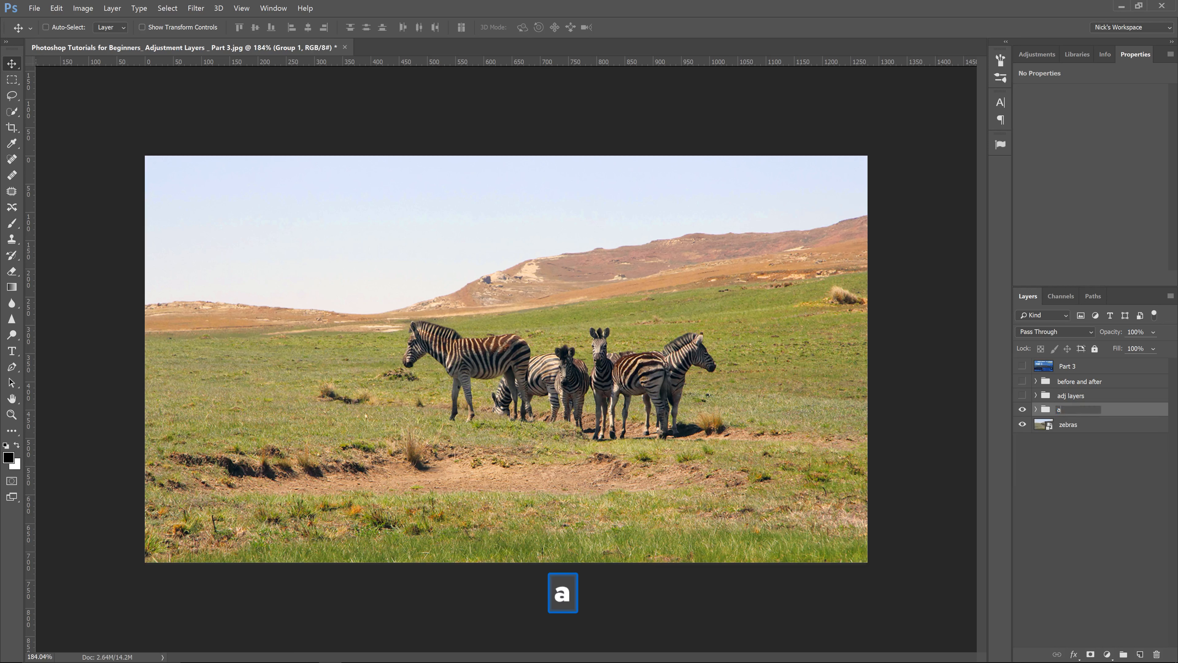
pyautogui.write('dj layers')
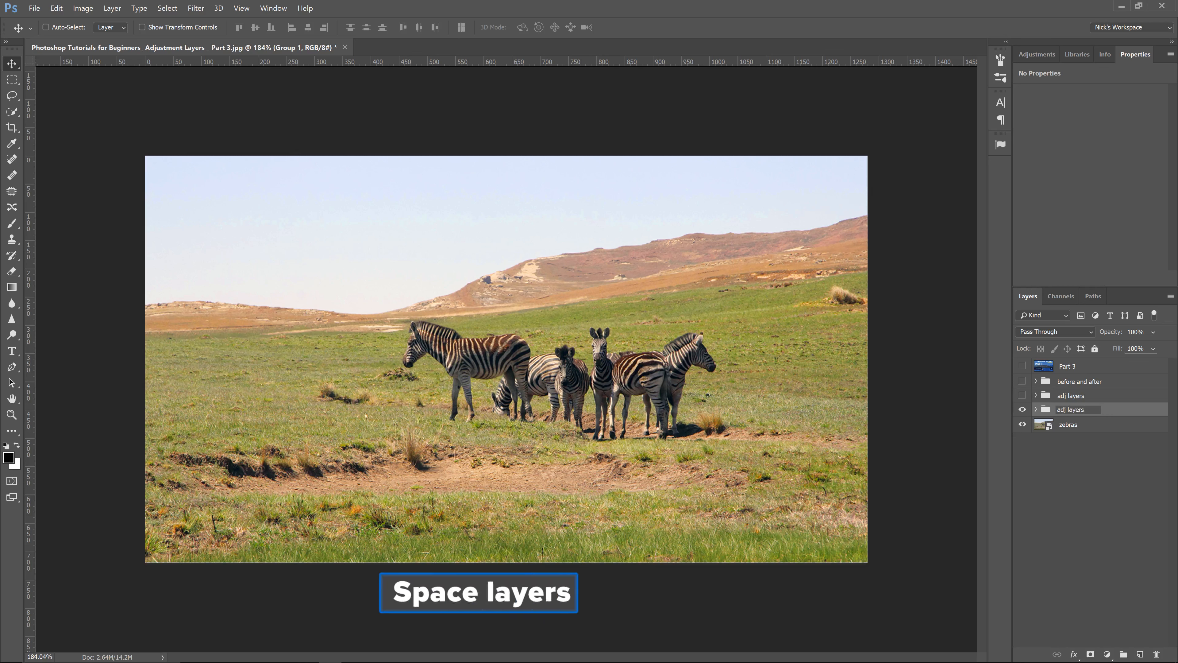
pyautogui.press('Return')
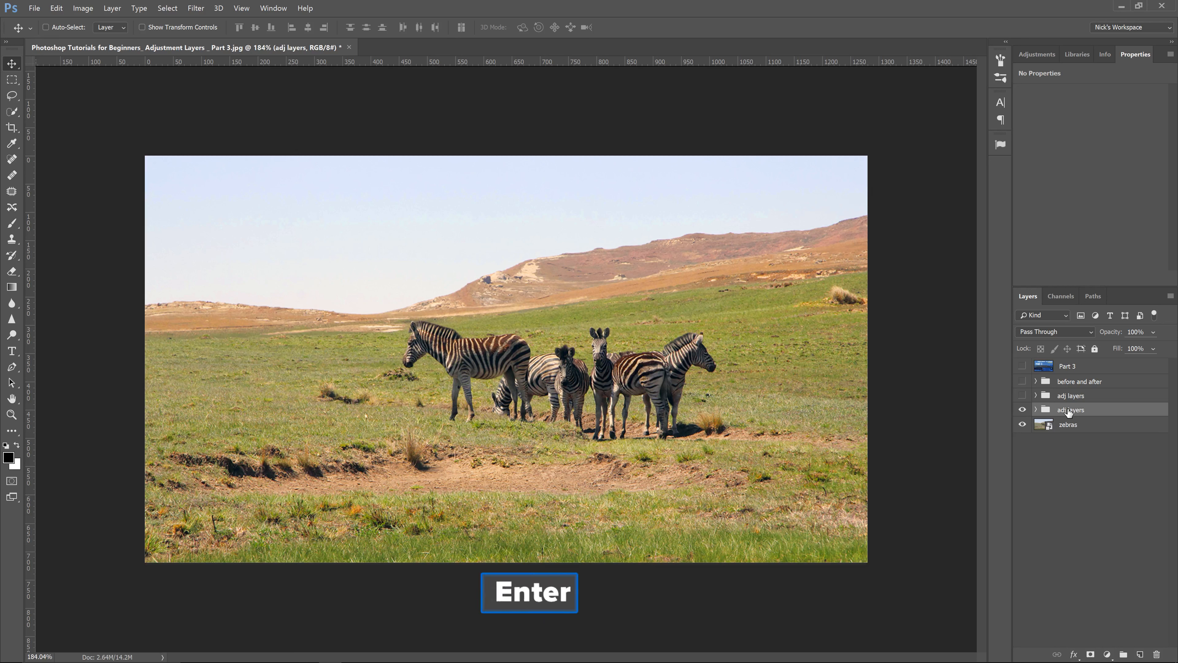
# Compare the zebras photo with and without the new adj layers group at different magnifications, leaving the group hidden
pyautogui.click(1022, 410)
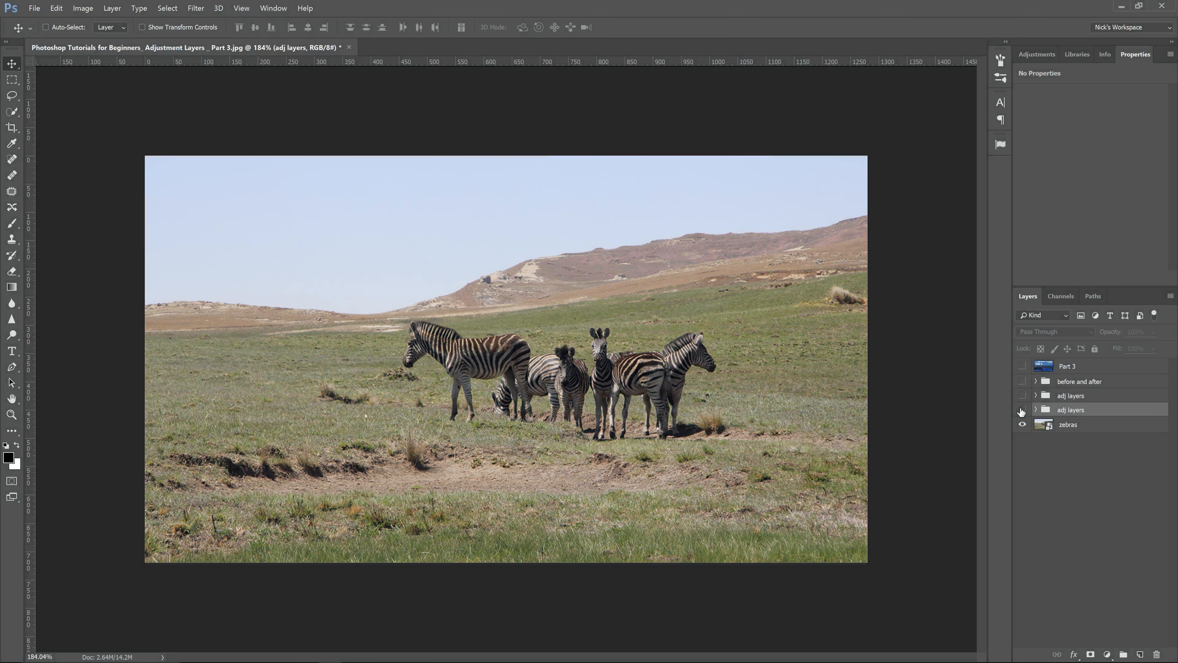
pyautogui.click(1022, 411)
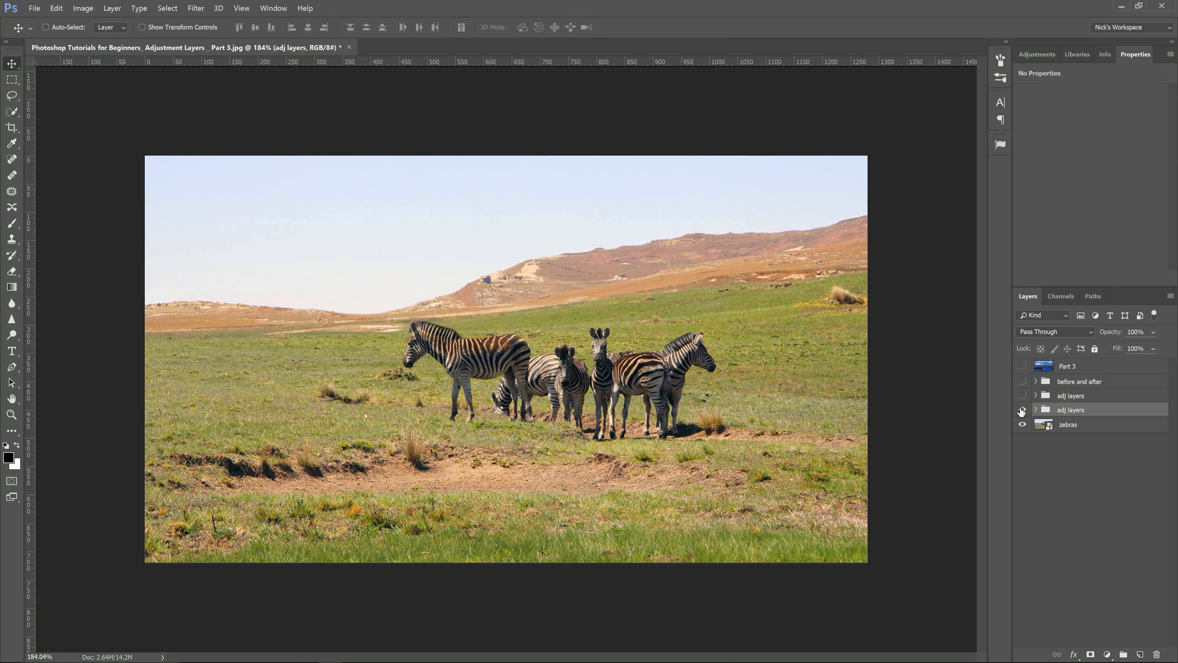
pyautogui.click(1022, 410)
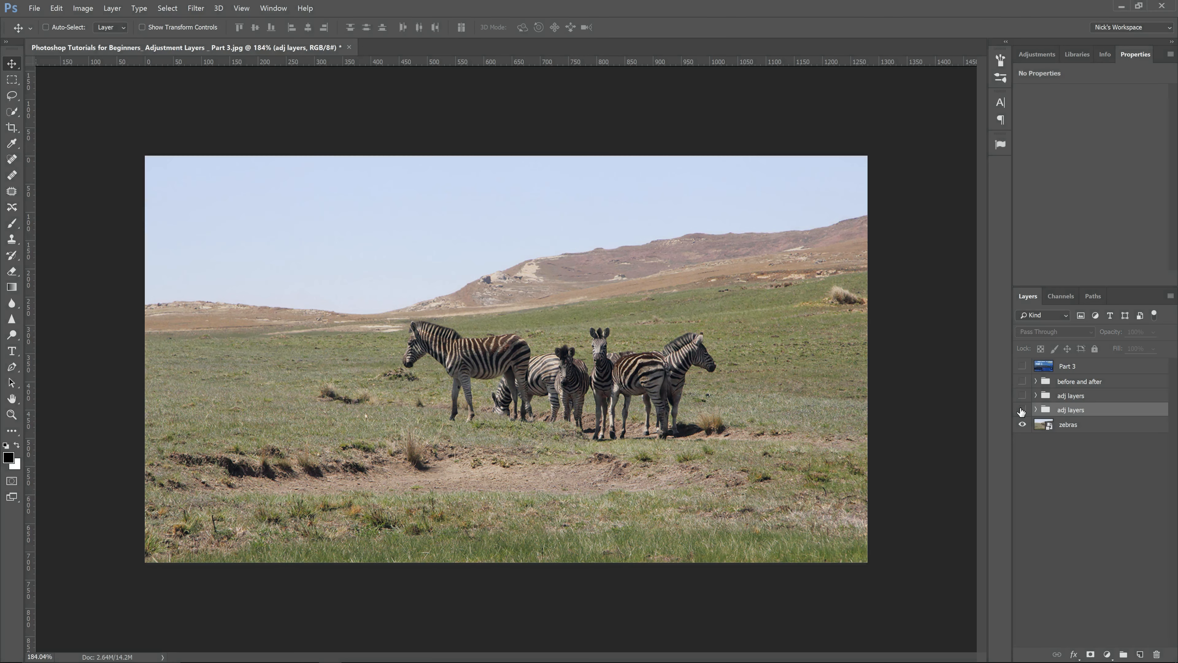
pyautogui.press('z')
pyautogui.click(523, 474)
pyautogui.click(523, 474)
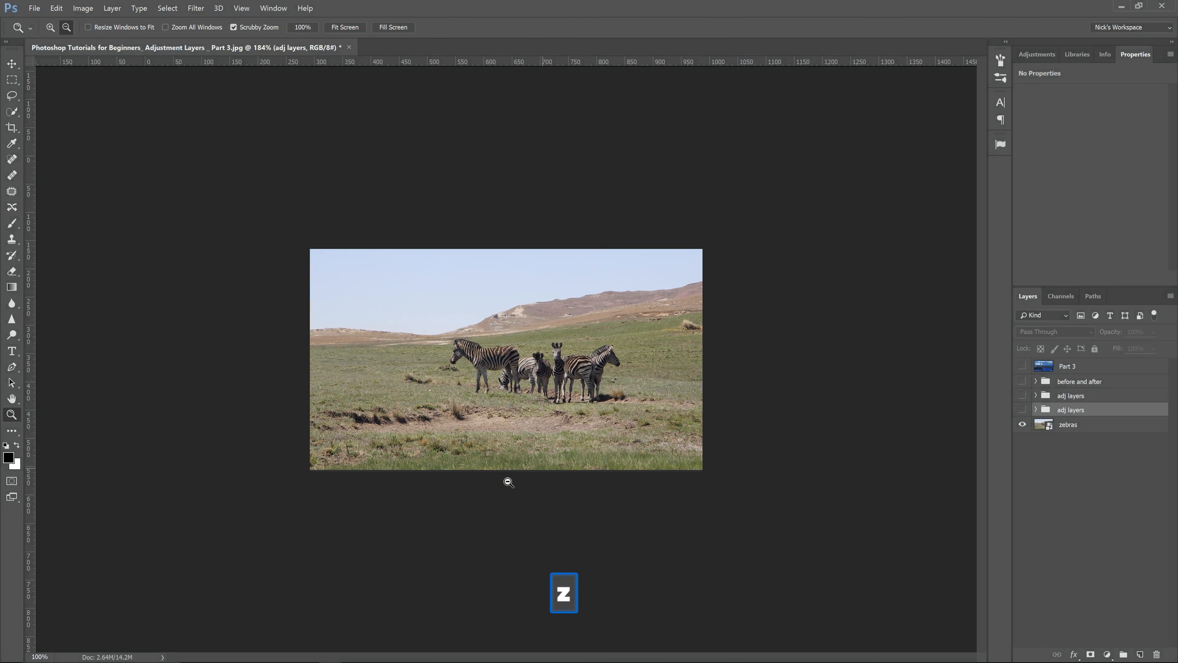
pyautogui.press('v')
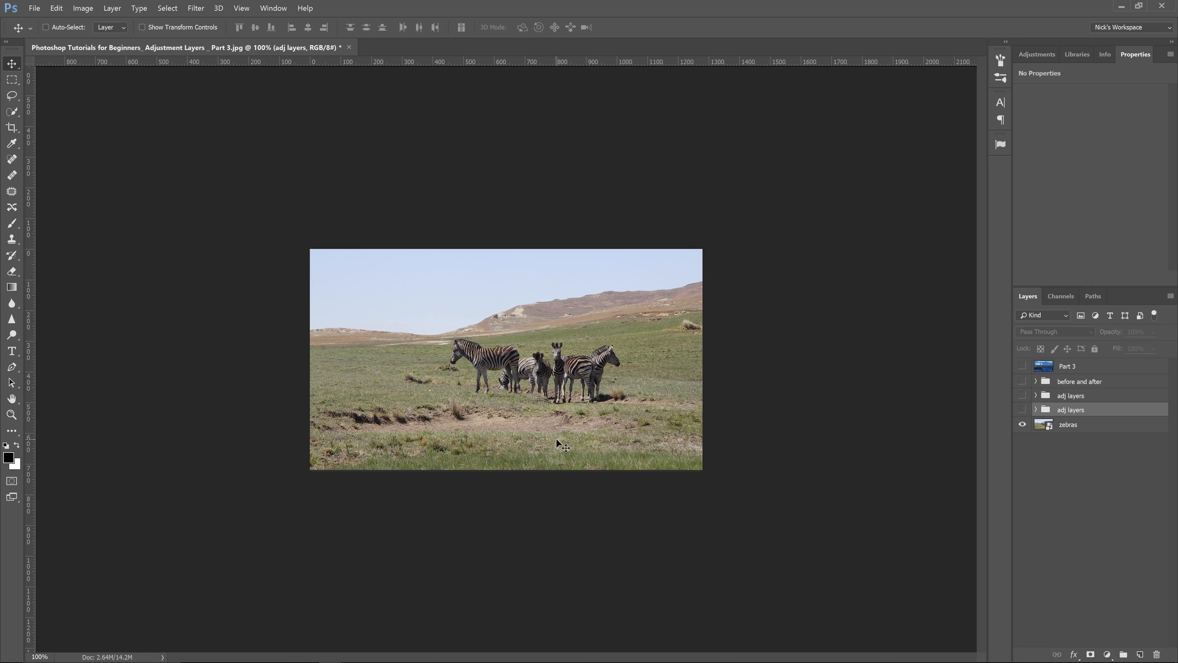
pyautogui.press('z')
pyautogui.moveTo(564, 438); pyautogui.dragTo(580, 441)
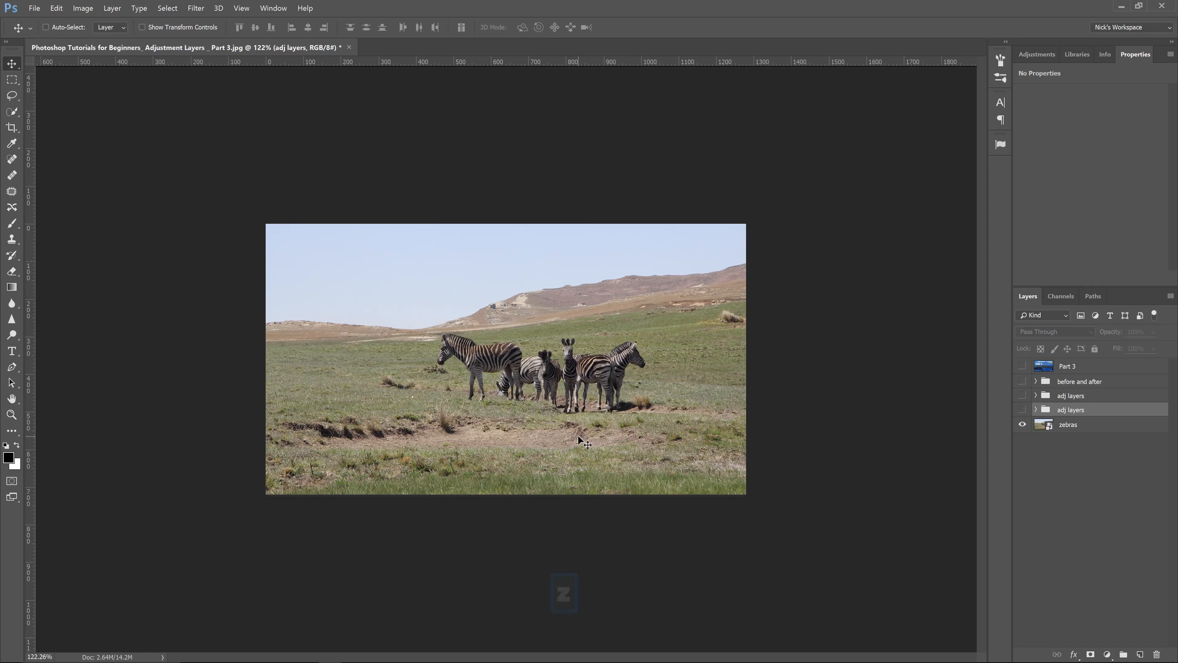